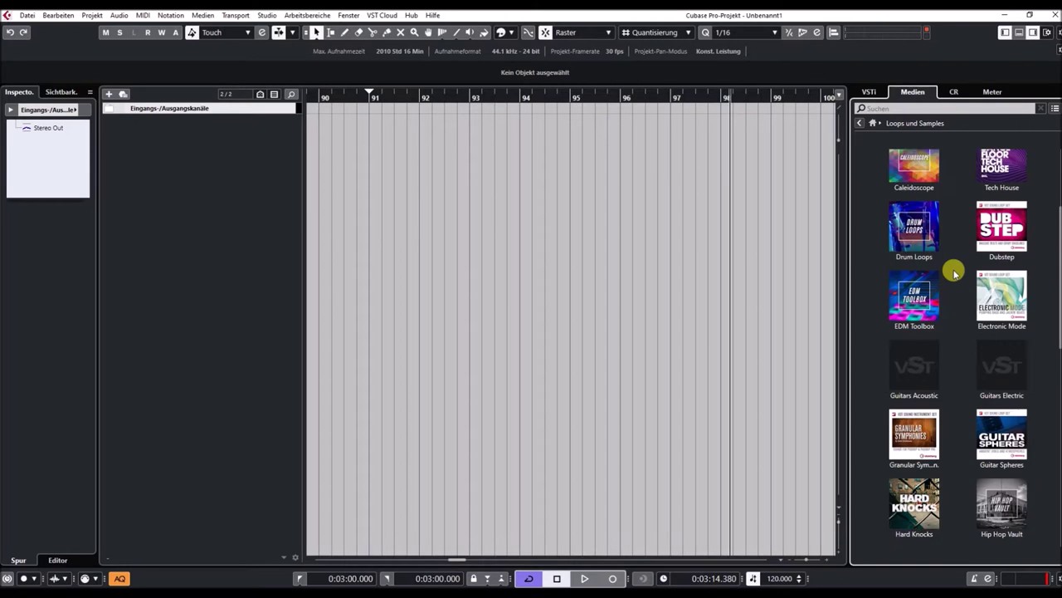
Open the Electronic Mode loop set and audition Naughty loops from Synth to Beat1, followed by the Lostacs Synth and Bass loops.
left_click(1002, 300)
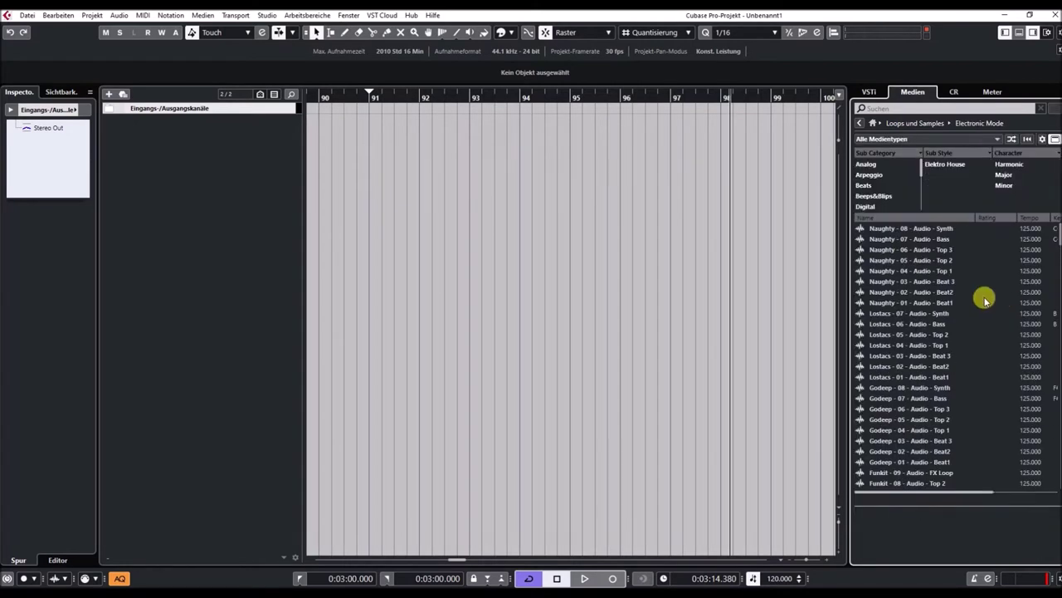
left_click(882, 228)
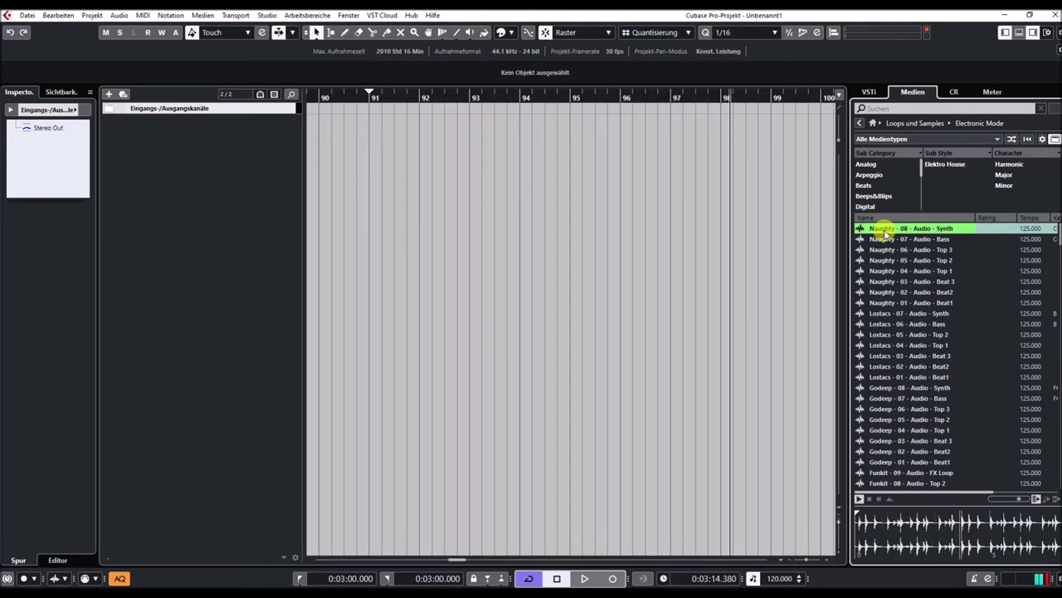
left_click(894, 260)
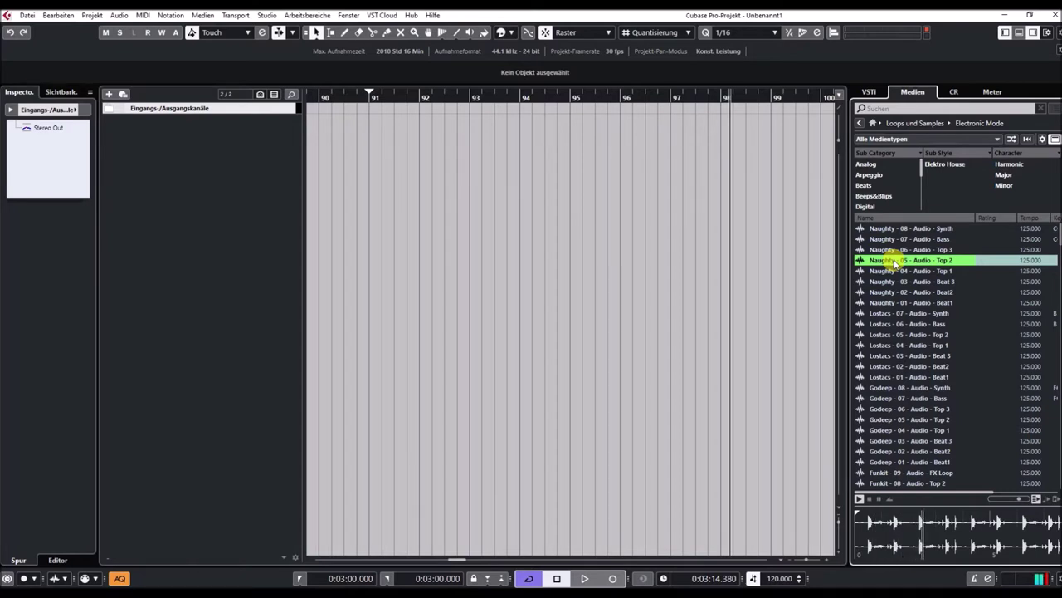
left_click(901, 282)
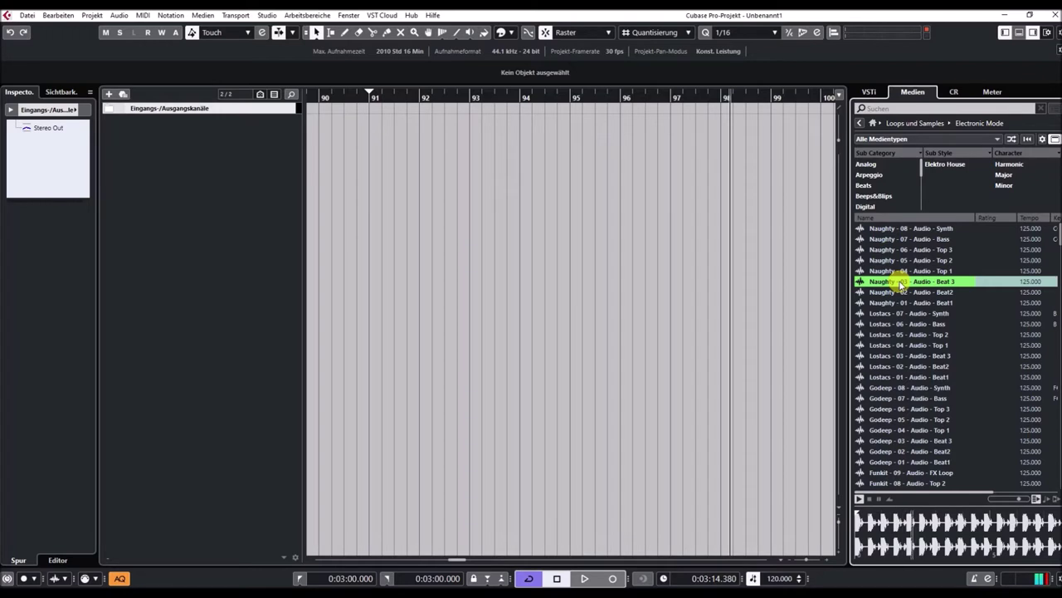
key("Down")
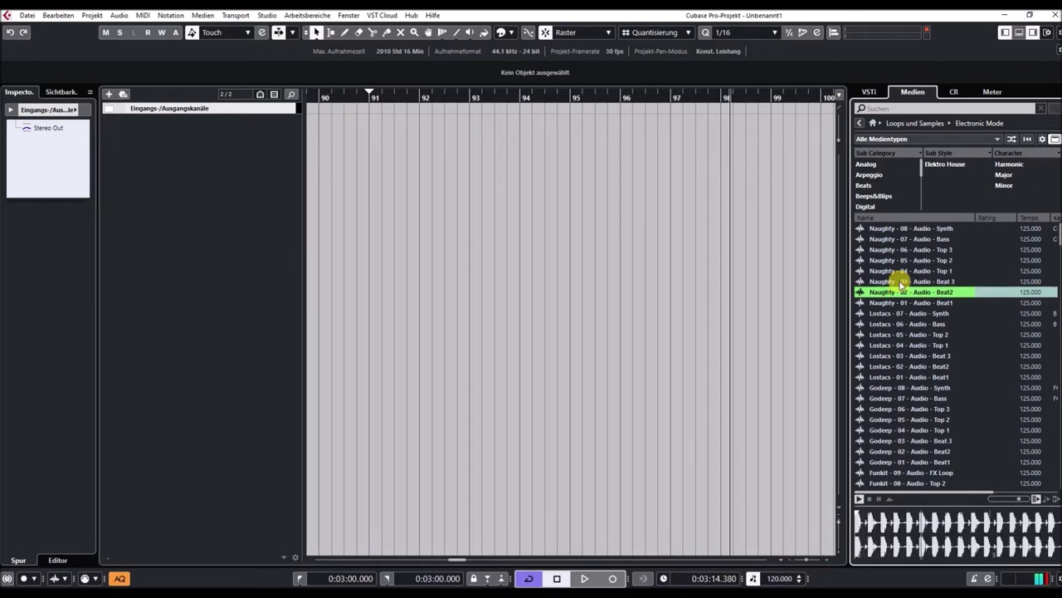
key("Down")
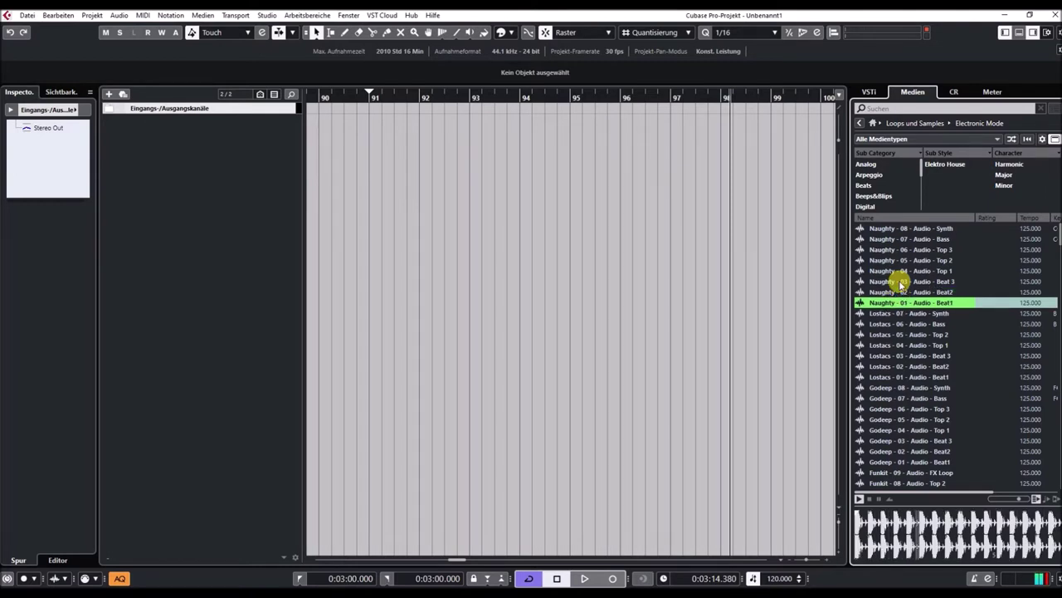
key("Down")
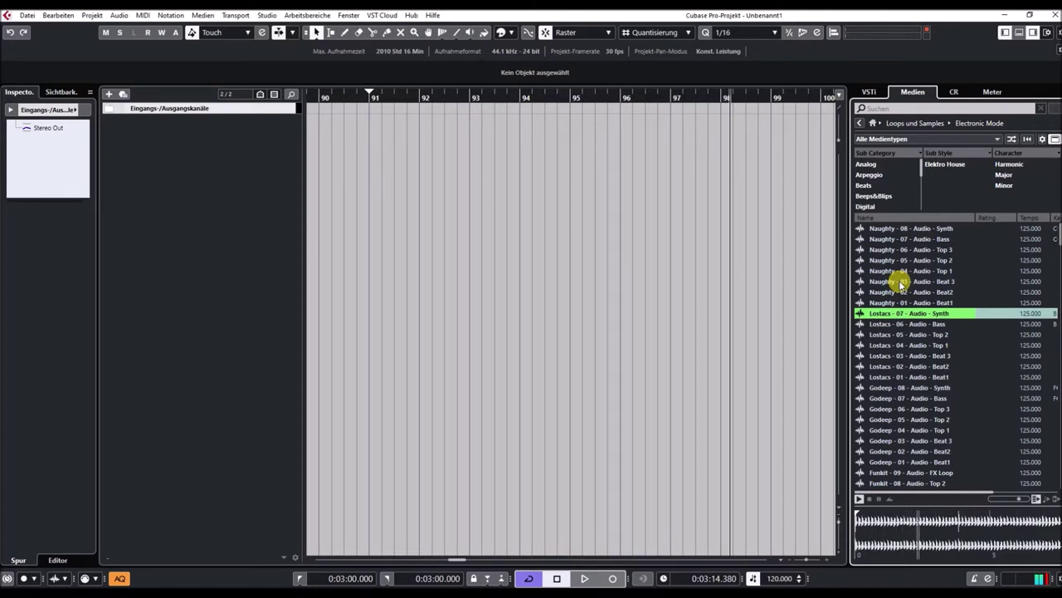
key("Down")
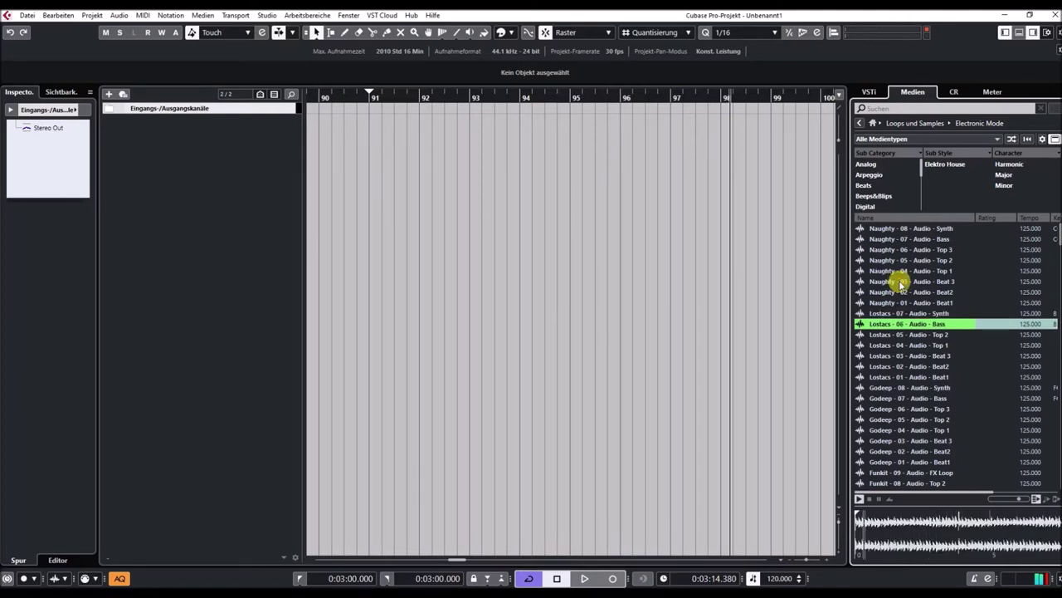
Audition the Grubby loops Beat 2, Bass, Synth 1, Synth 2 and Top 2 in the Electronic Mode set.
scroll(909, 284, "down", 10)
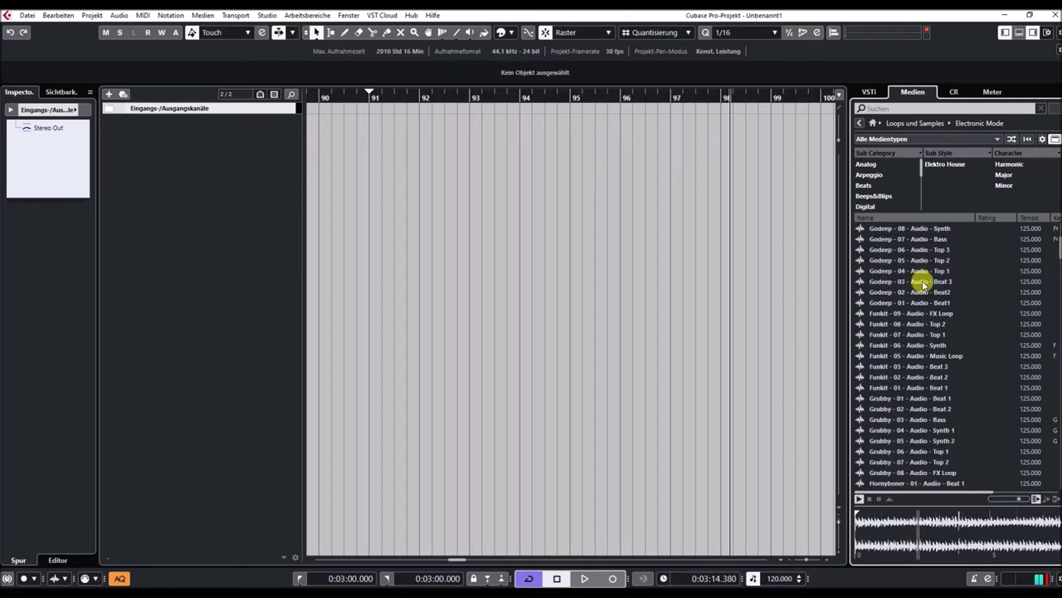
left_click(902, 249)
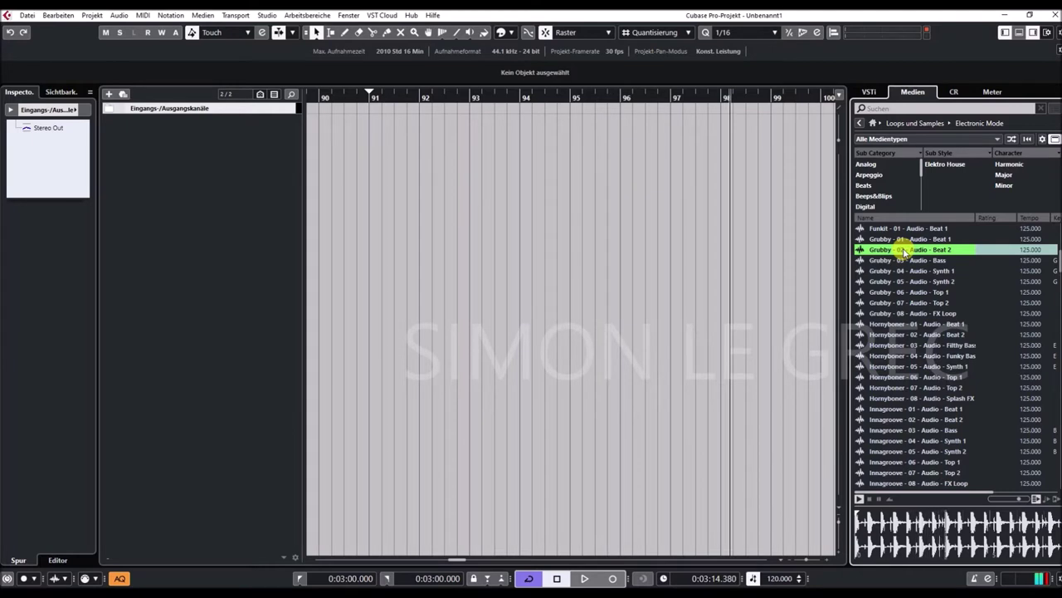
key("Down")
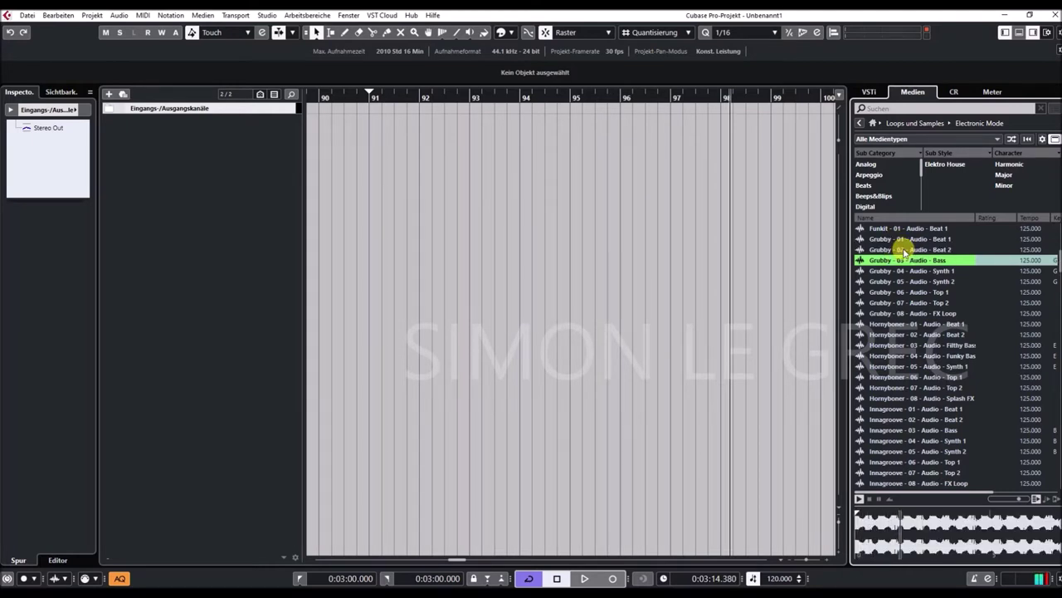
key("Down")
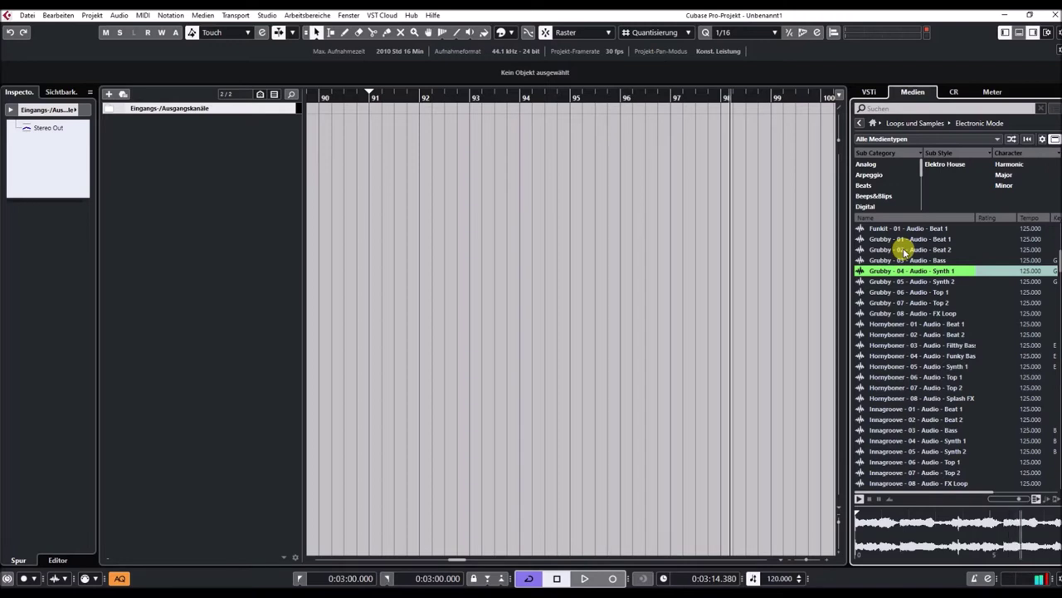
key("Down")
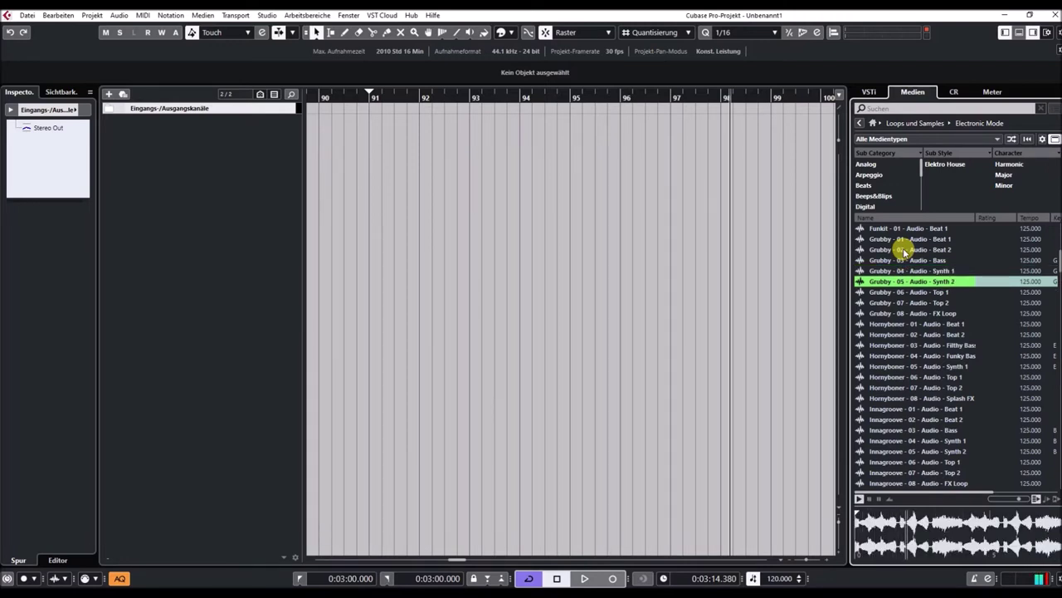
left_click(907, 303)
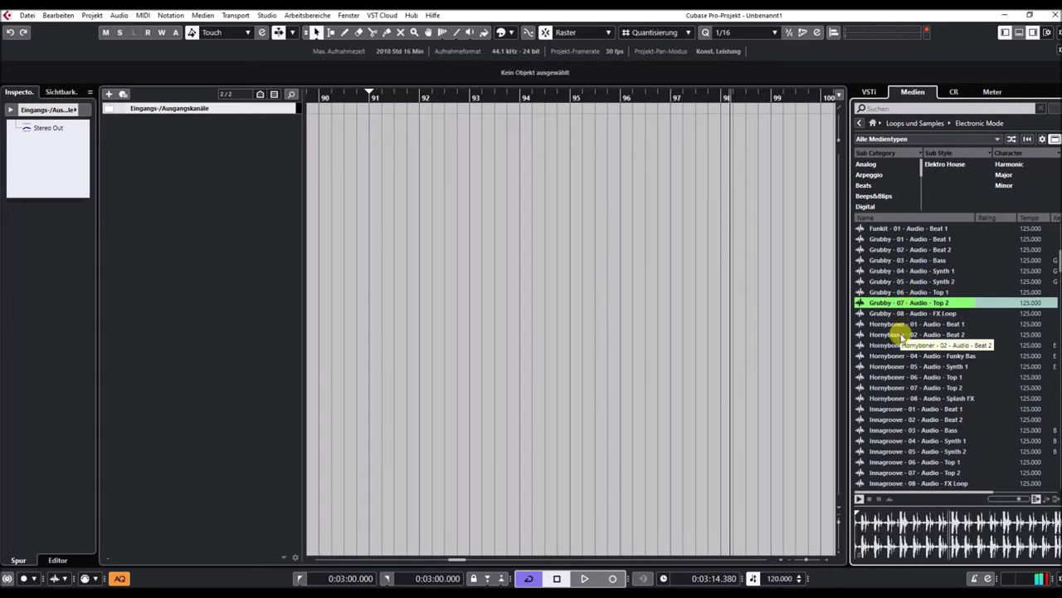
Audition the Hornyboner loops Beat 2, Synth 1 and Top 2 in the Electronic Mode set.
left_click(901, 334)
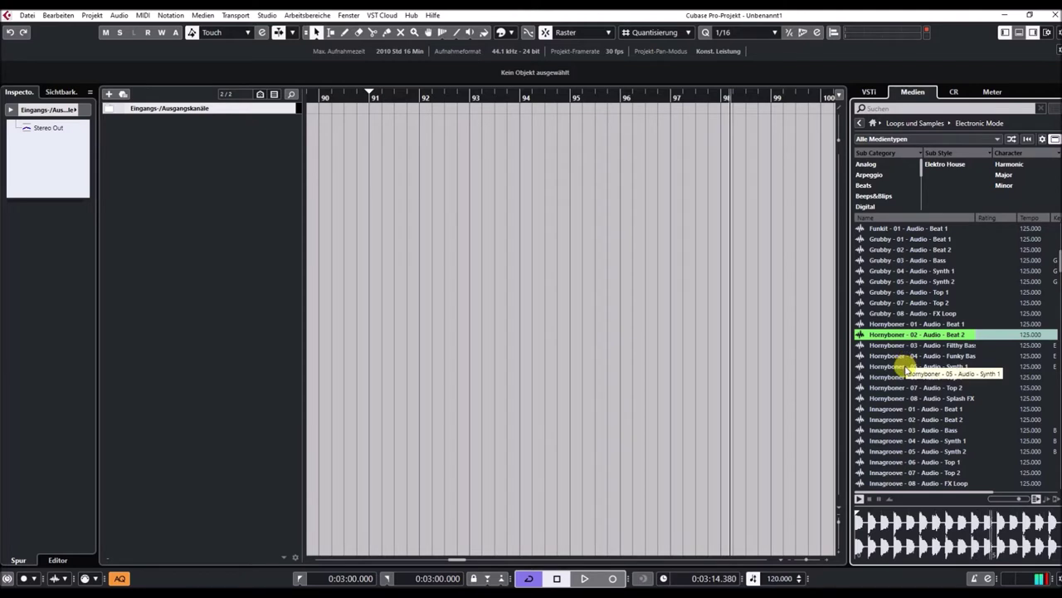
left_click(910, 366)
scroll(960, 344, "down", 5)
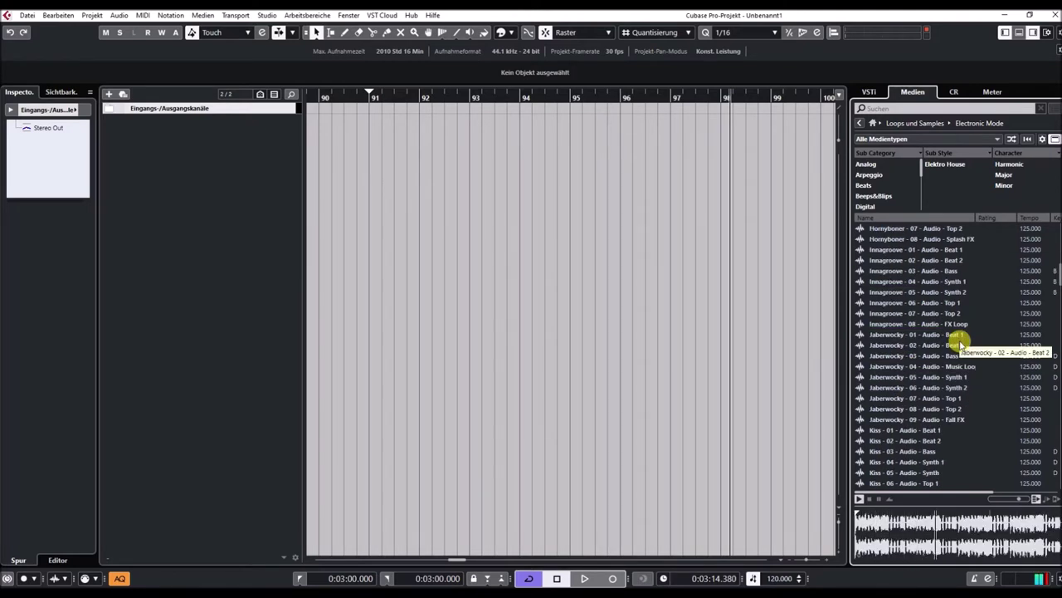
left_click(898, 228)
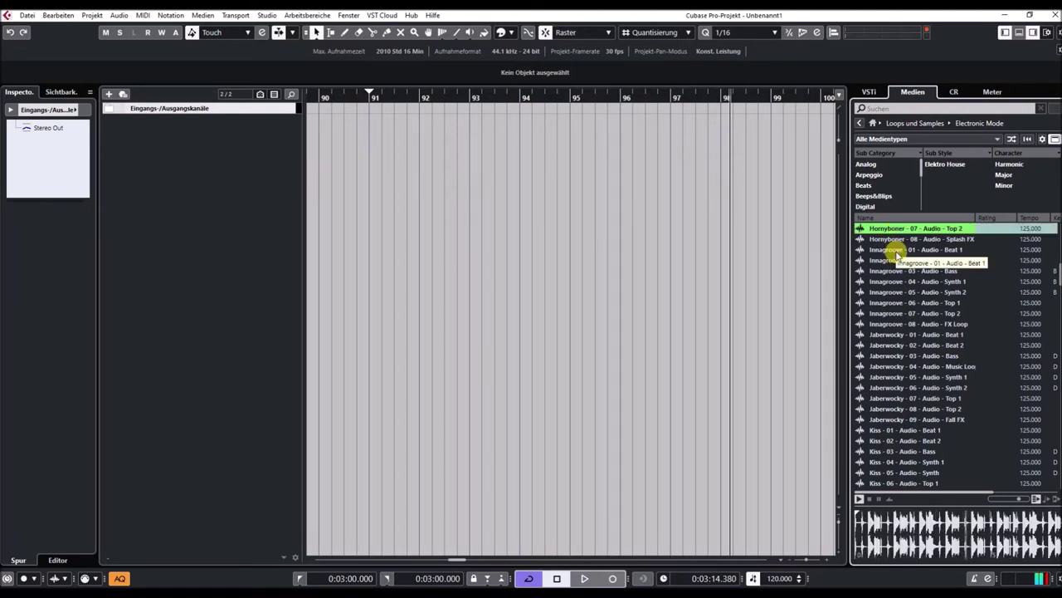
Audition the Innagroove loops Beat 1, Synth 2, Top 2 and FX Loop.
left_click(896, 253)
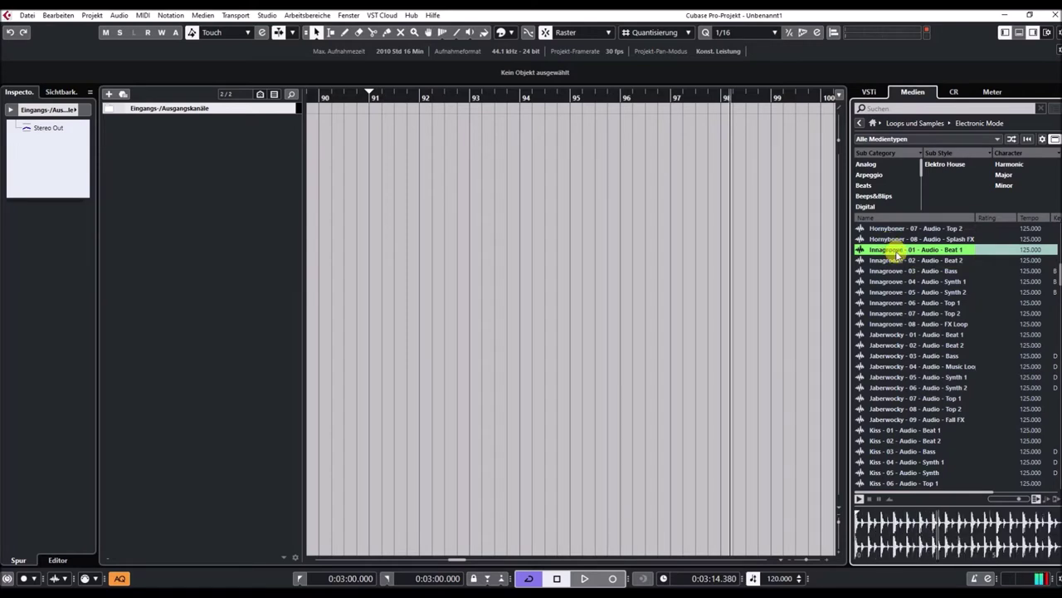
left_click(913, 293)
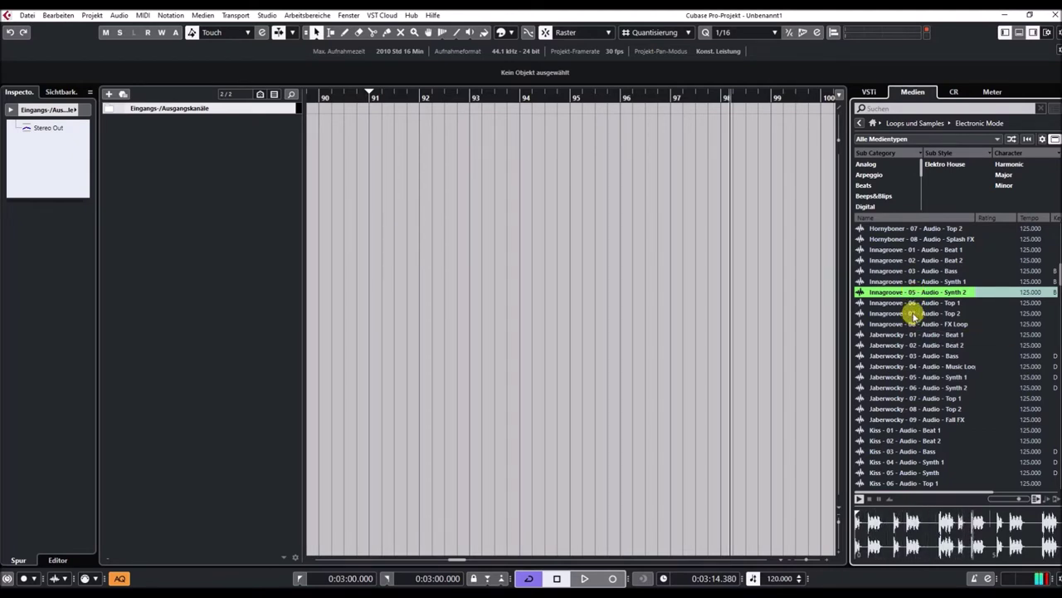
left_click(914, 314)
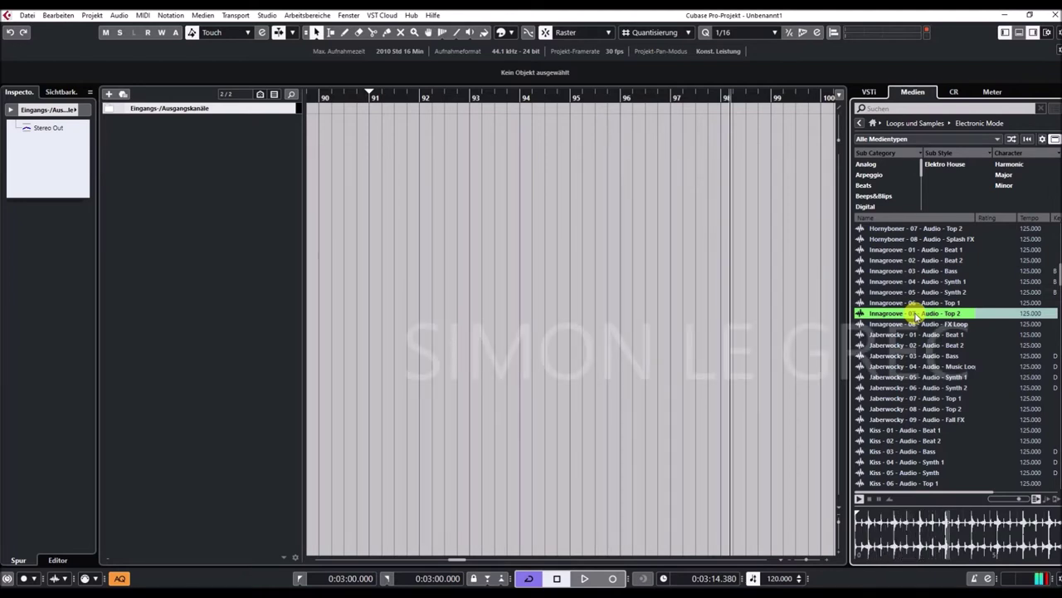
key("Down")
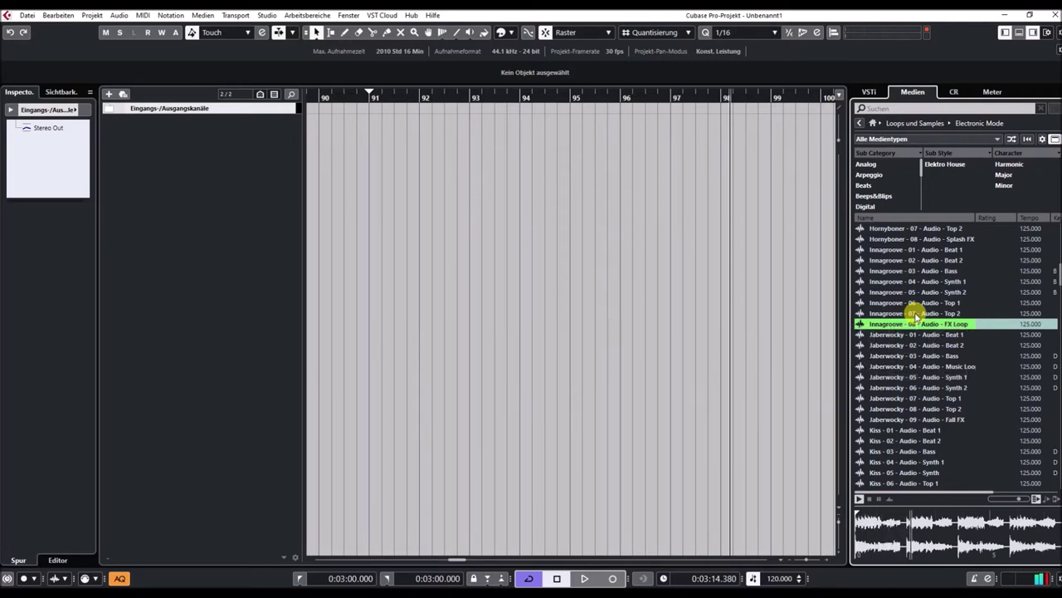
Audition the Jaberwocky loops Beat 1, Beat 2, Bass, Music Loop, Synth 1, Synth 2 and Fall FX.
key("Down")
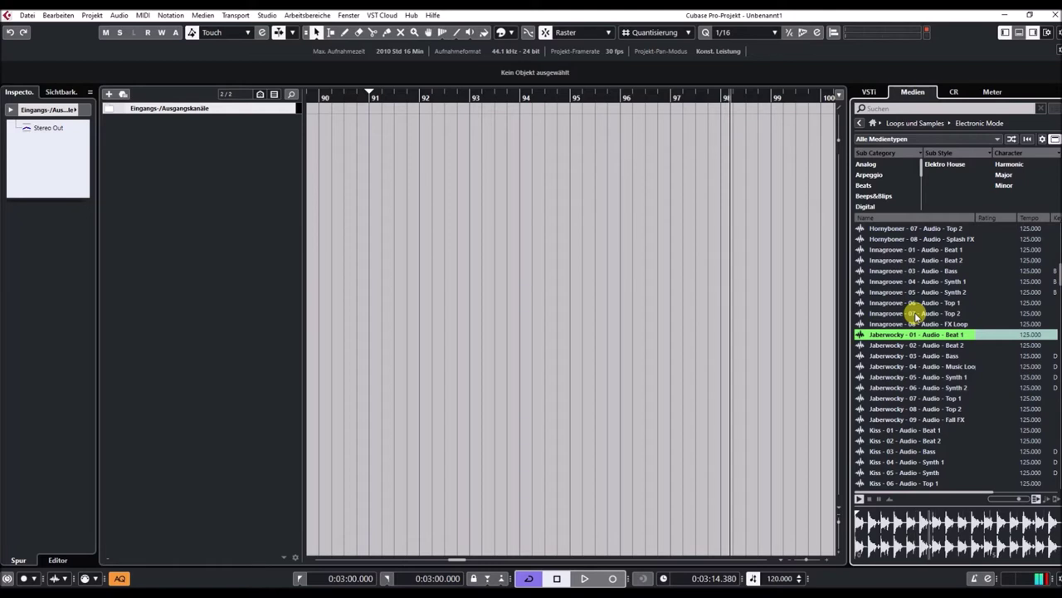
key("Down")
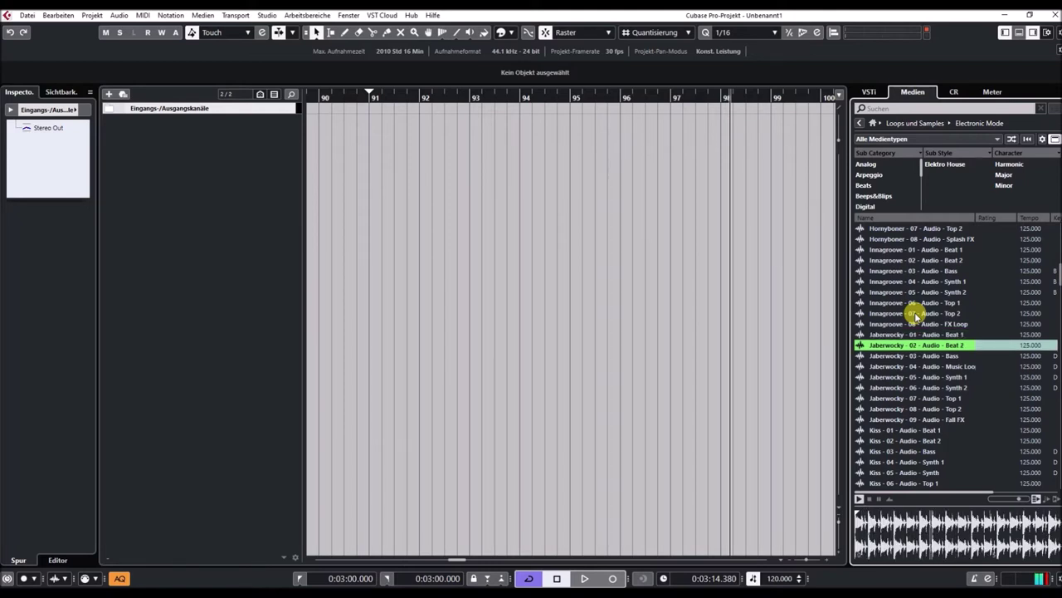
key("Down")
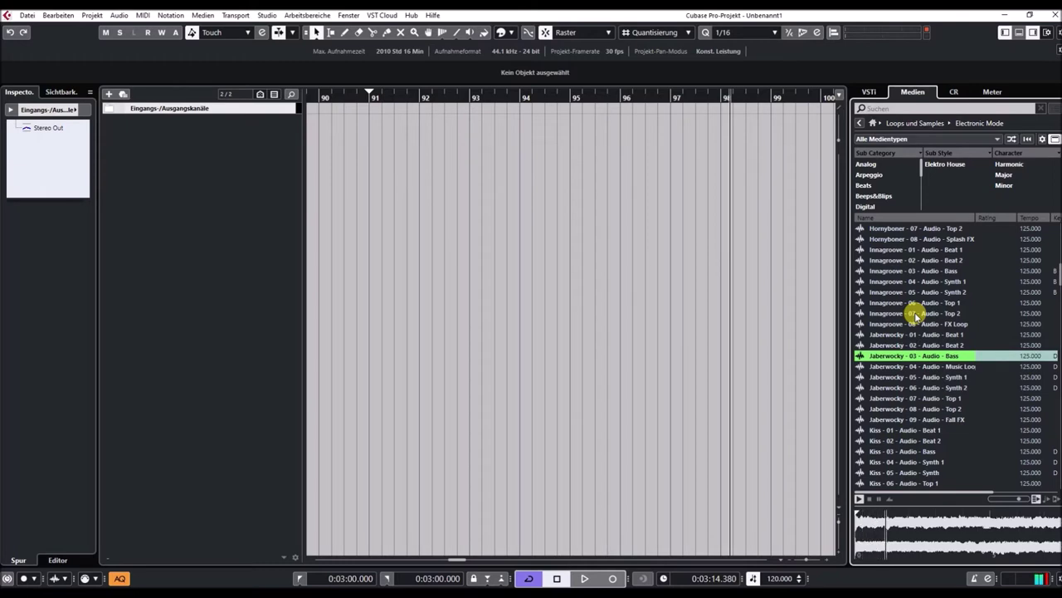
key("Down")
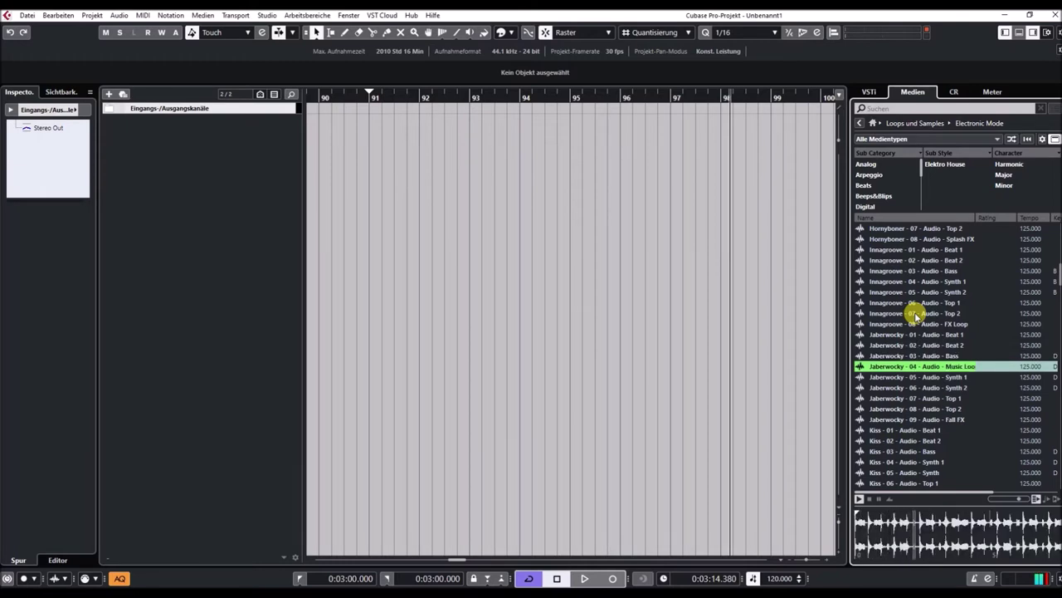
key("Down")
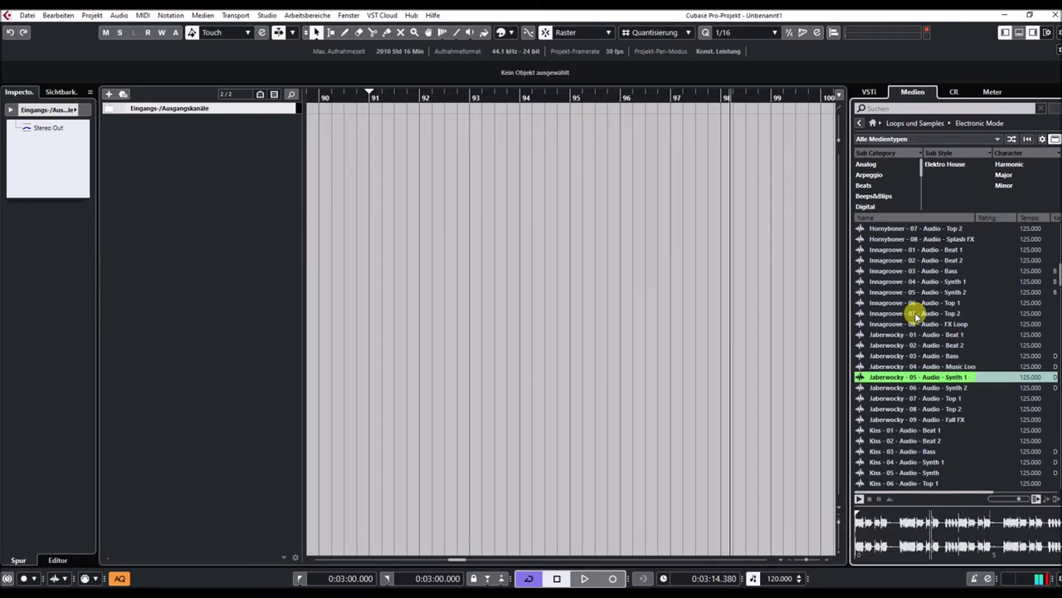
key("Down")
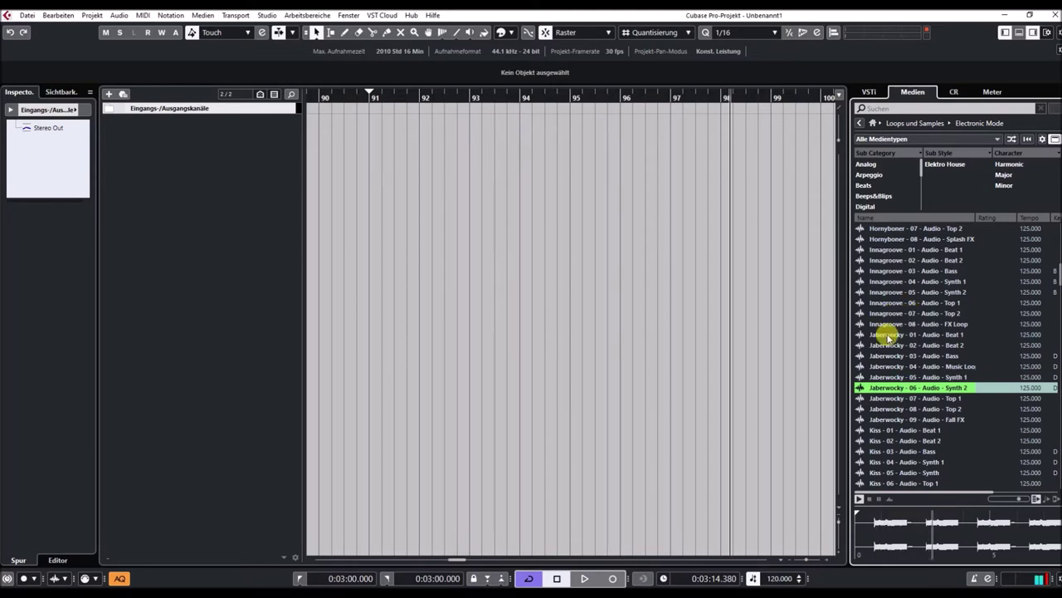
left_click(897, 420)
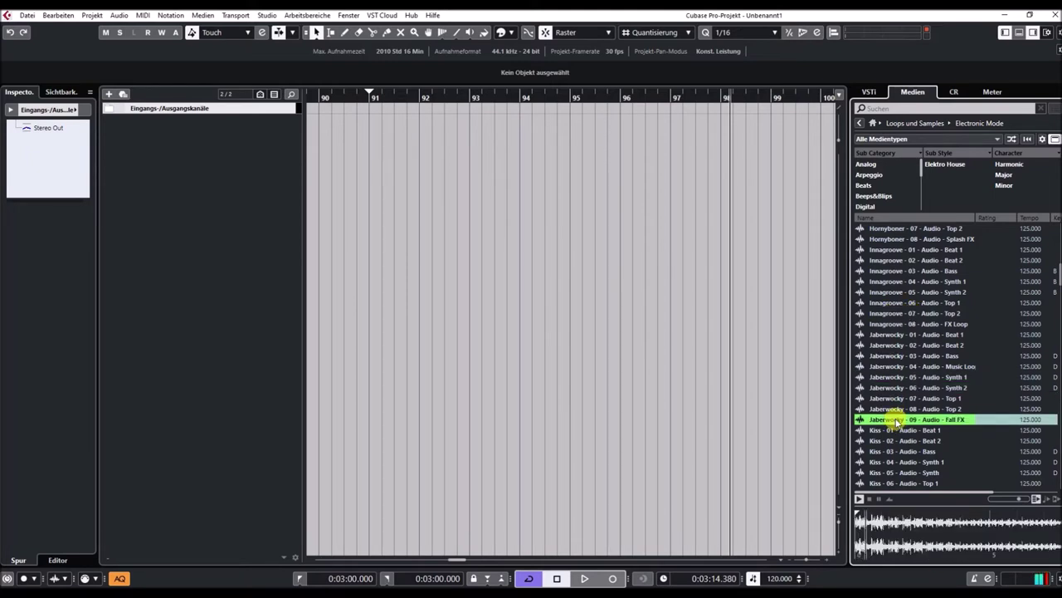
Audition the Kiss loops Bass, Top 1, Top 2, Guitar and Clap FX, followed by NotHipHop Beat 1.
scroll(905, 411, "down", 4)
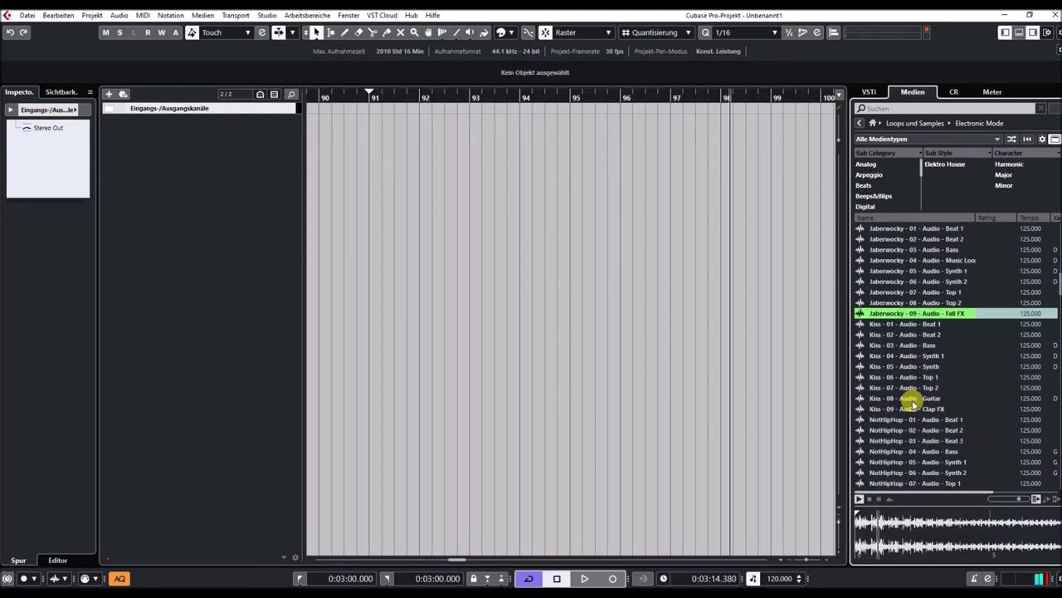
left_click(896, 345)
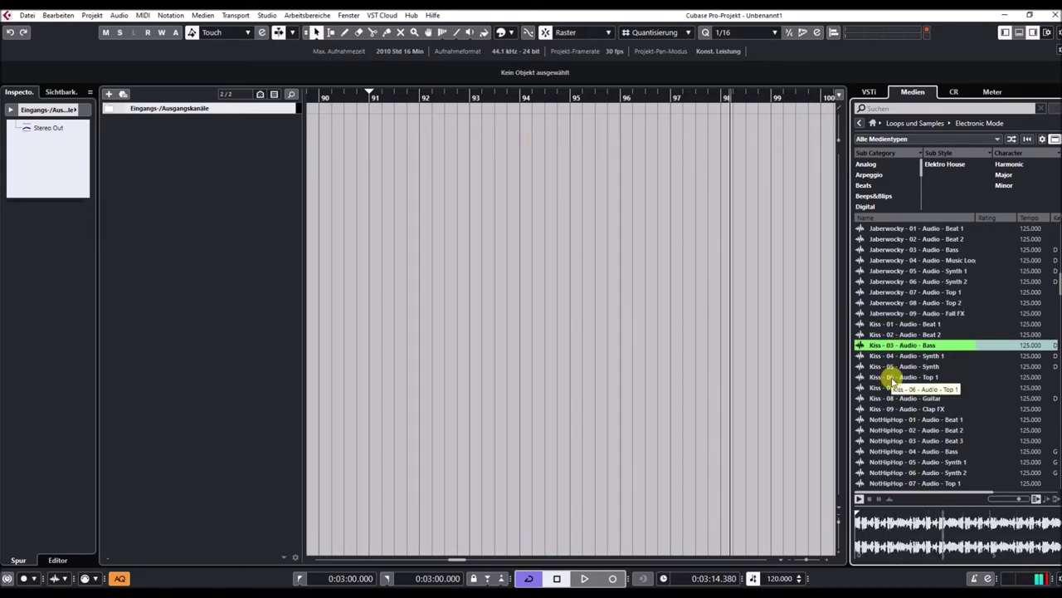
left_click(892, 378)
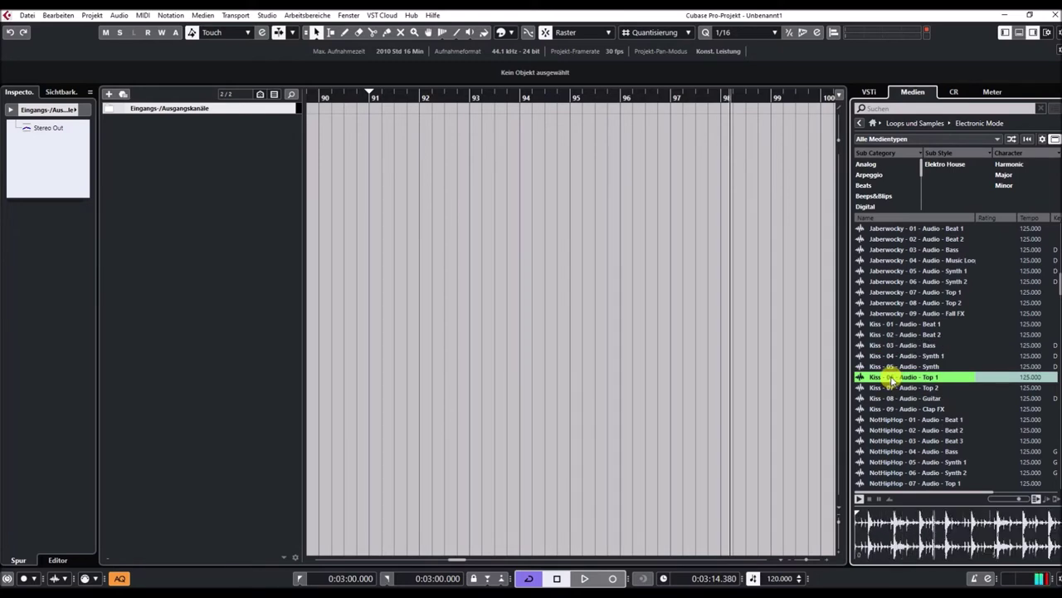
key("Down")
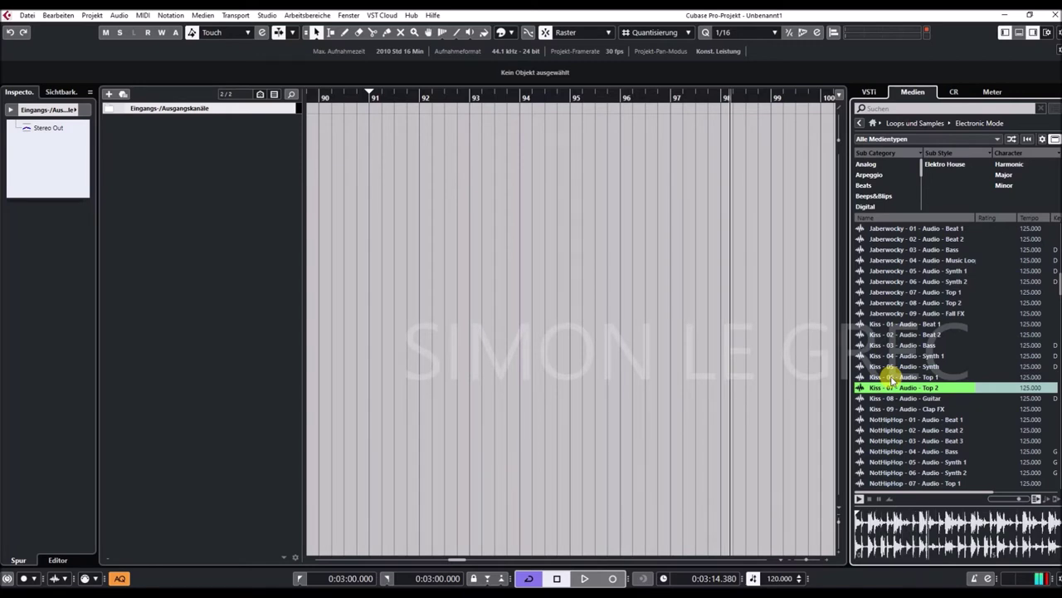
key("Down")
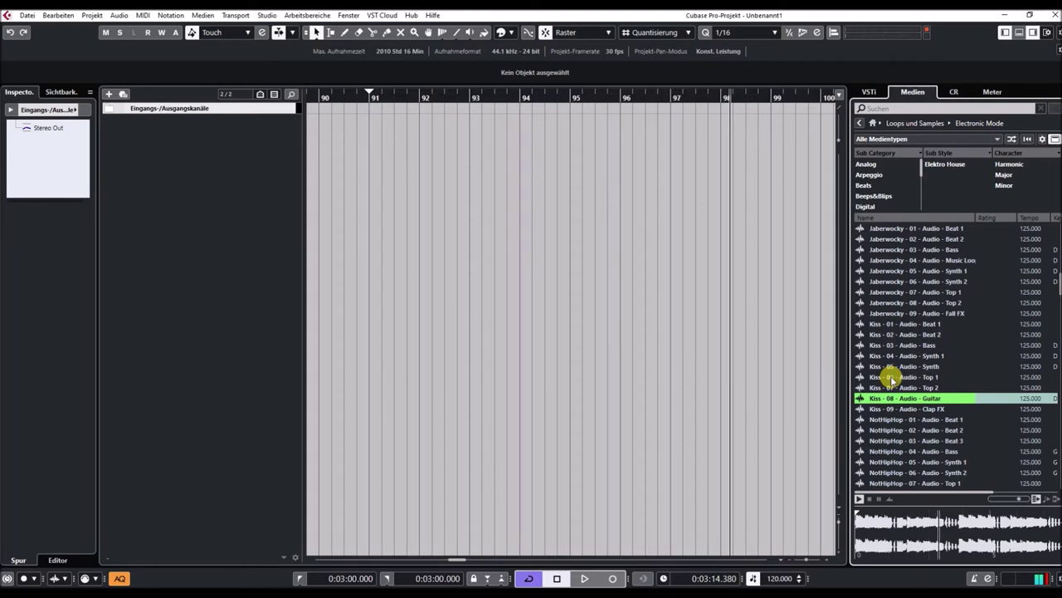
key("Down")
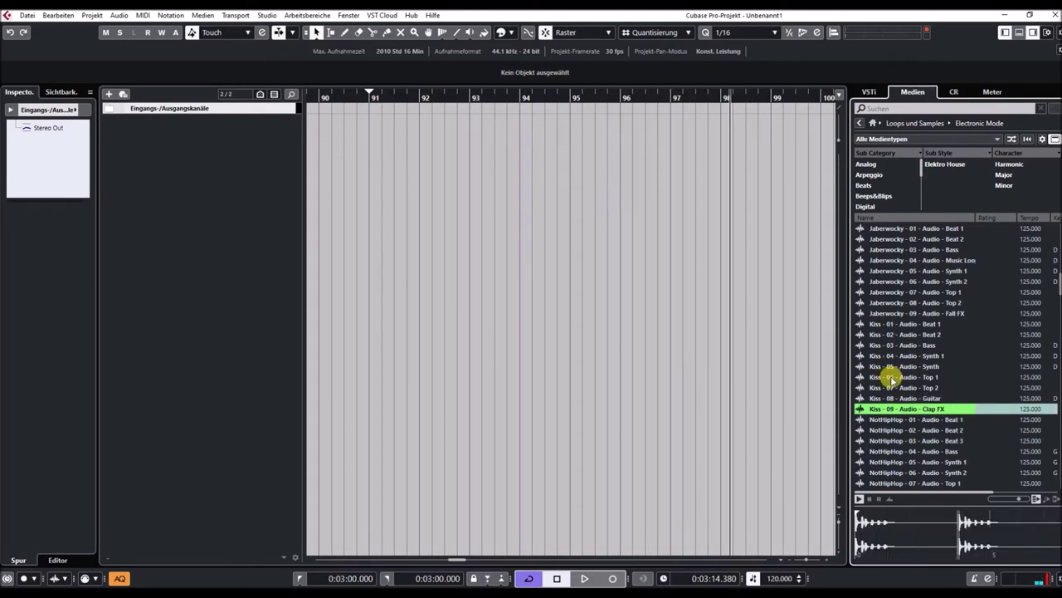
key("Down")
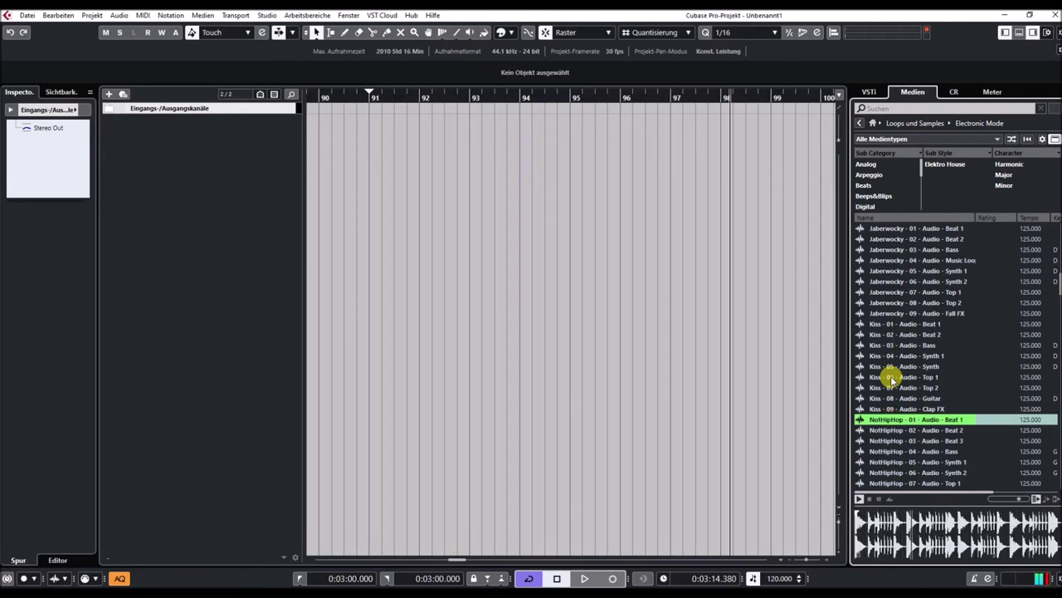
Audition the NotHipHop loops Synth 1 and Top 2, followed by the Philter loops Bass and Top 2.
scroll(892, 274, "down", 5)
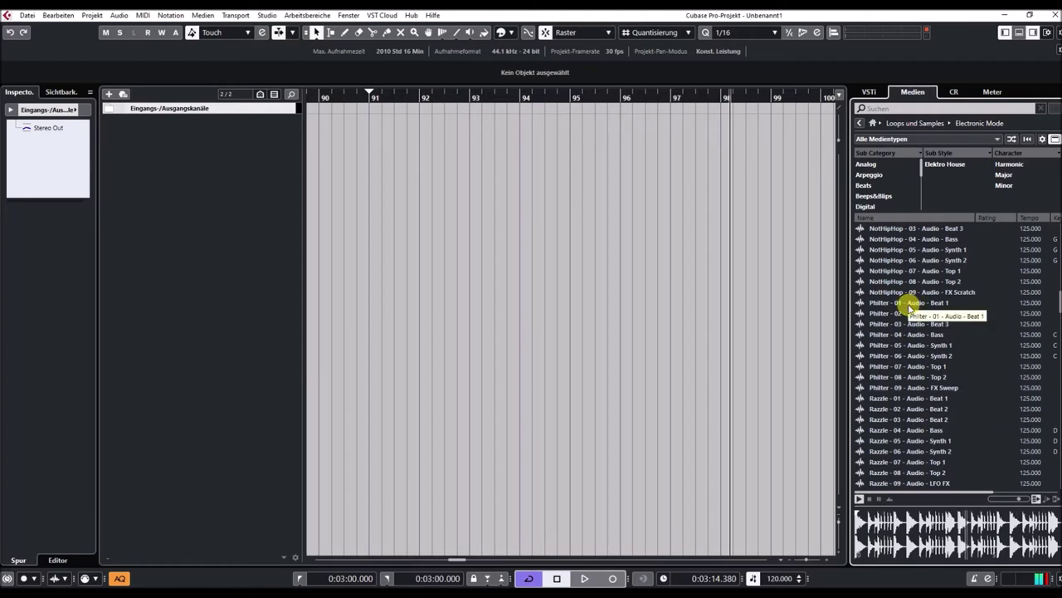
scroll(910, 304, "up", 2)
left_click(912, 303)
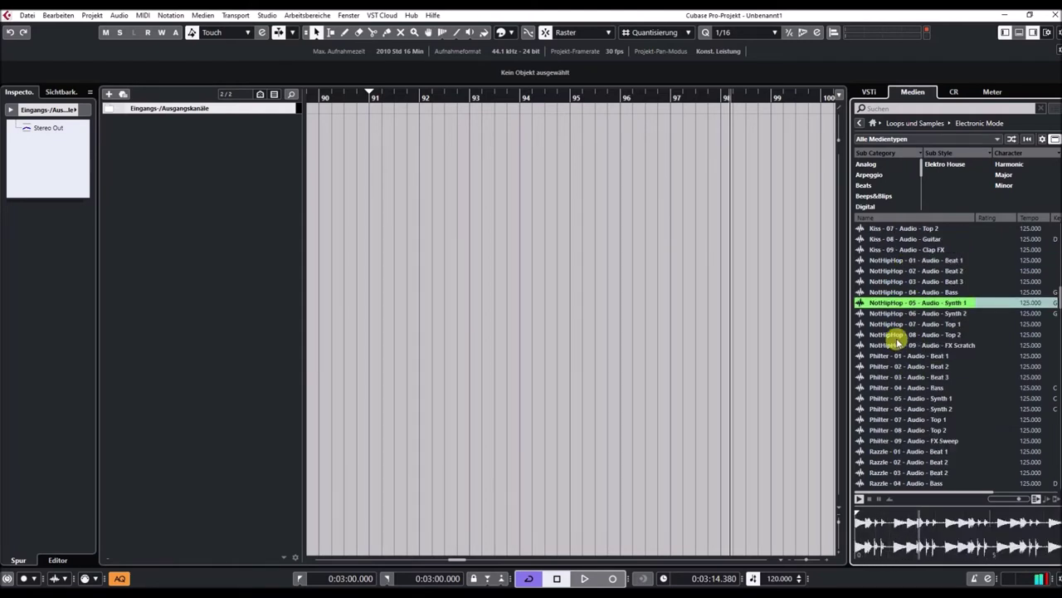
left_click(903, 335)
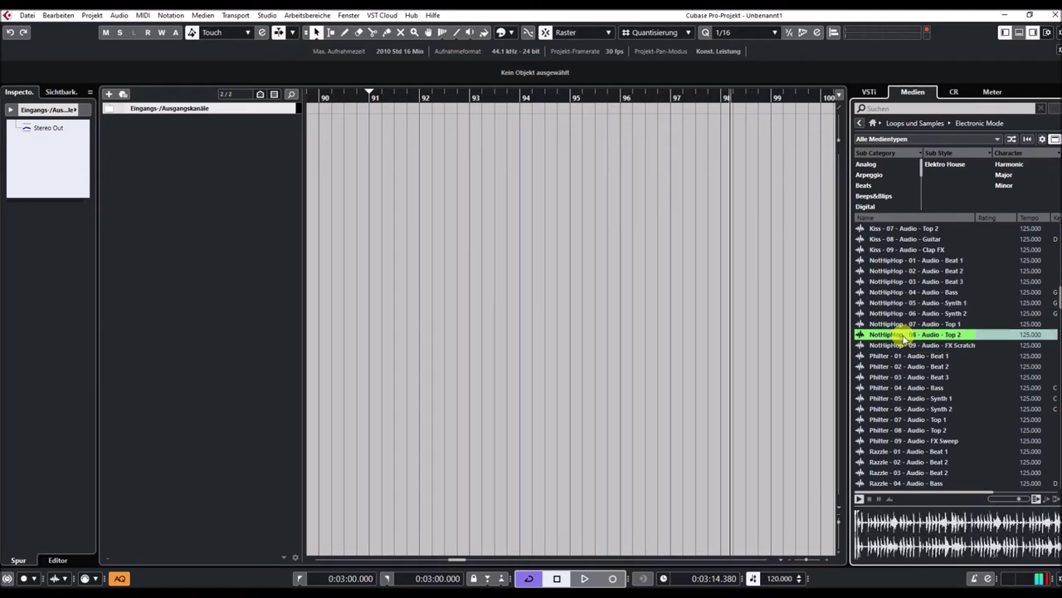
scroll(903, 339, "down", 2)
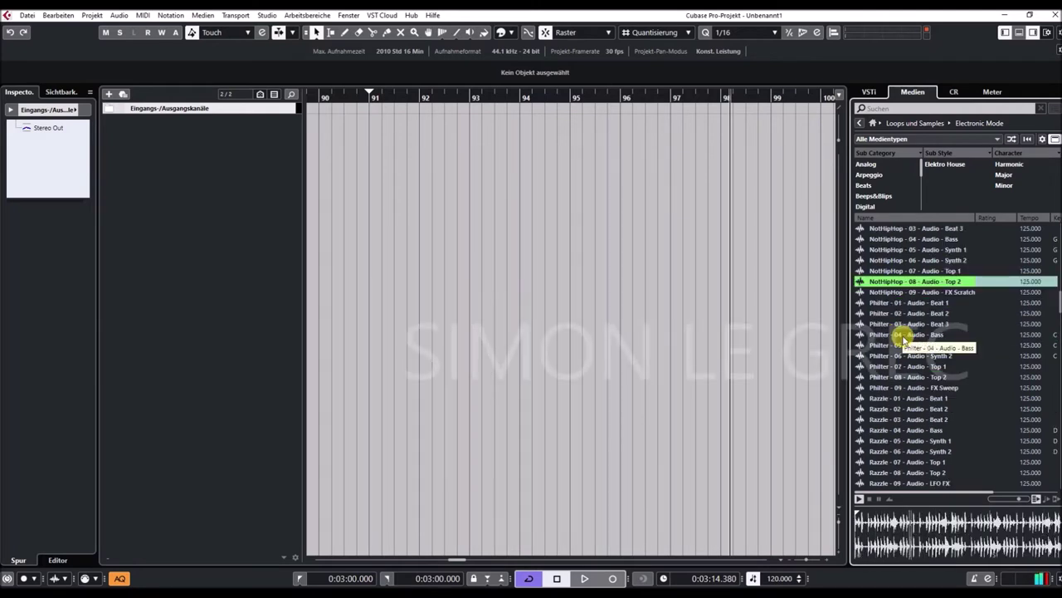
left_click(903, 336)
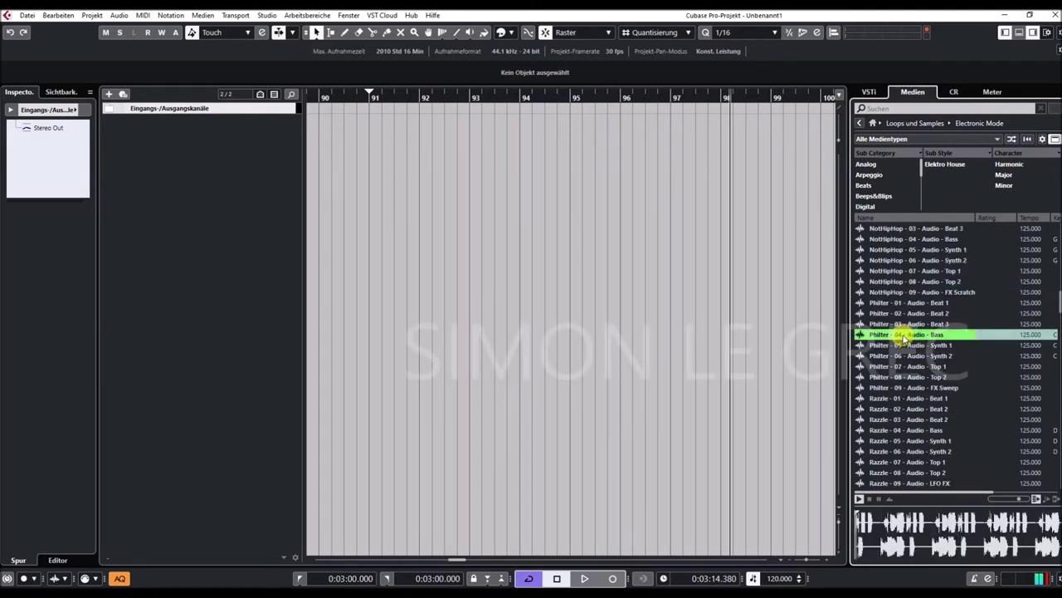
left_click(904, 378)
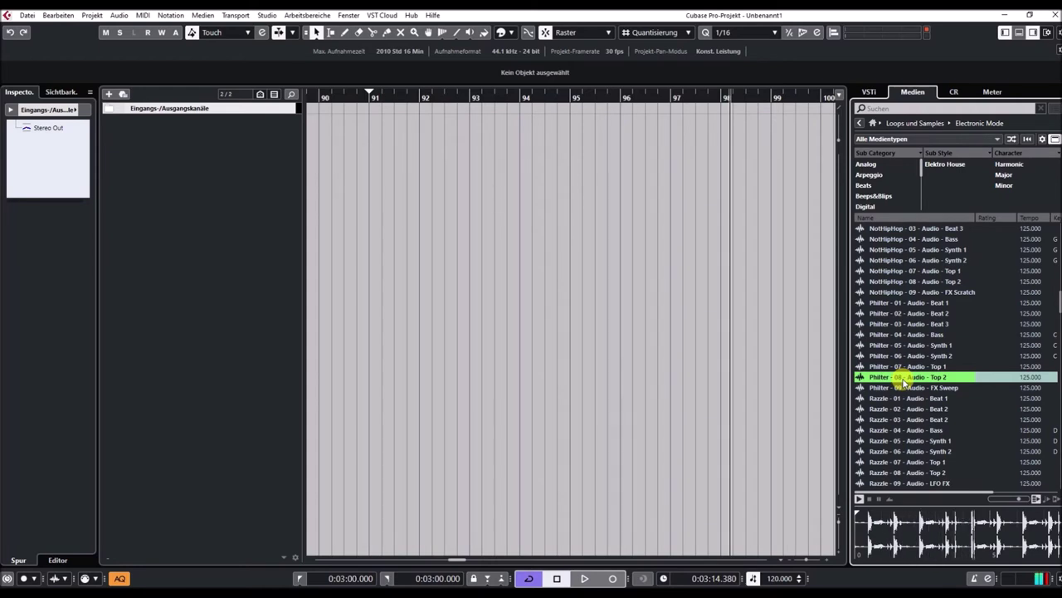
Audition the loops Razzle 03 Beat 2, Razzle Top 1, Satisfied Synth 2 and Thedark Top 1.
left_click(884, 420)
scroll(906, 397, "down", 5)
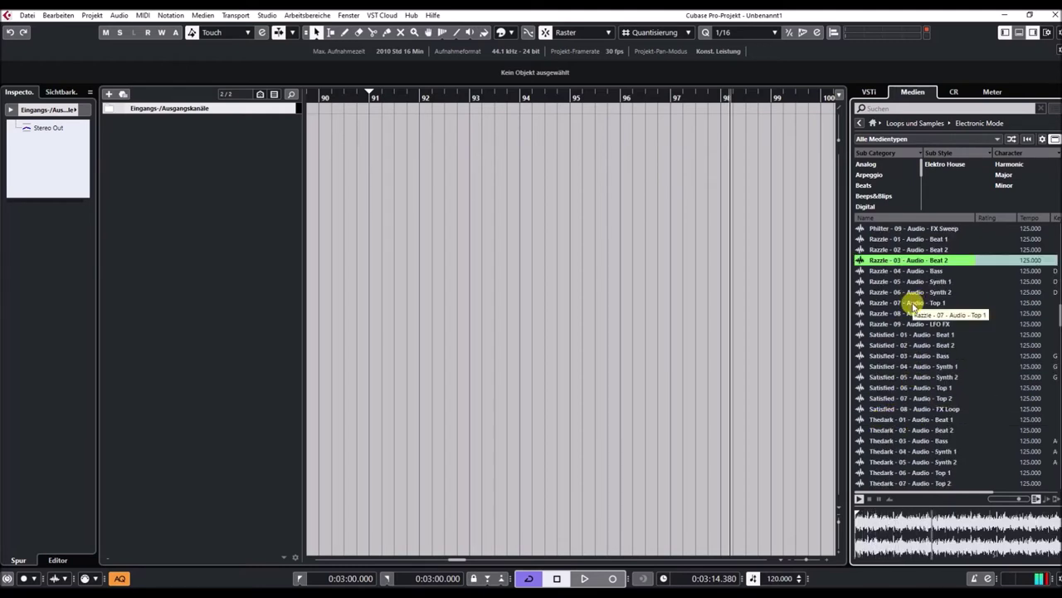
left_click(914, 304)
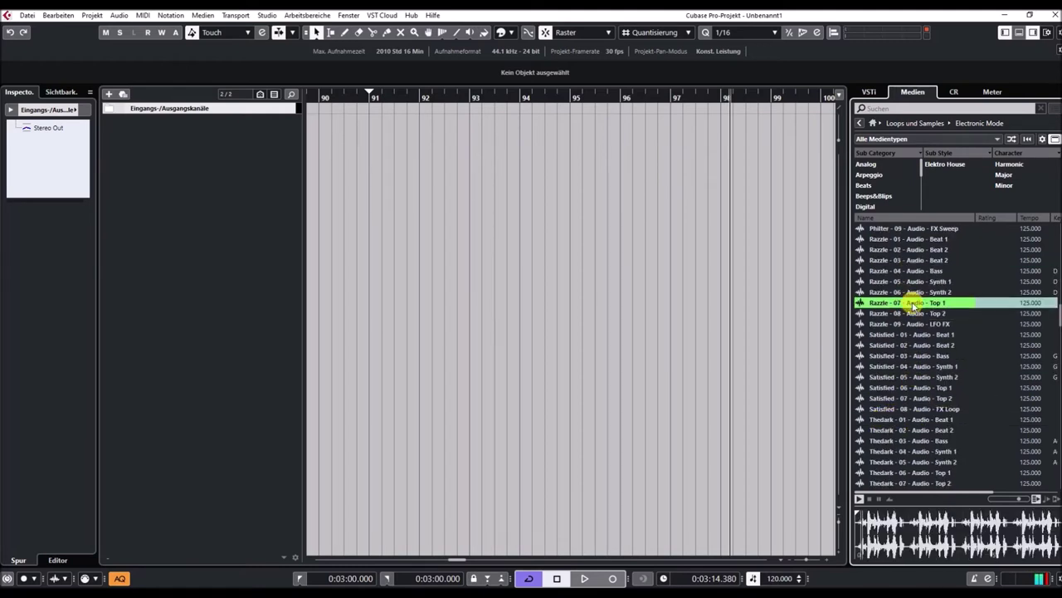
scroll(914, 304, "down", 2)
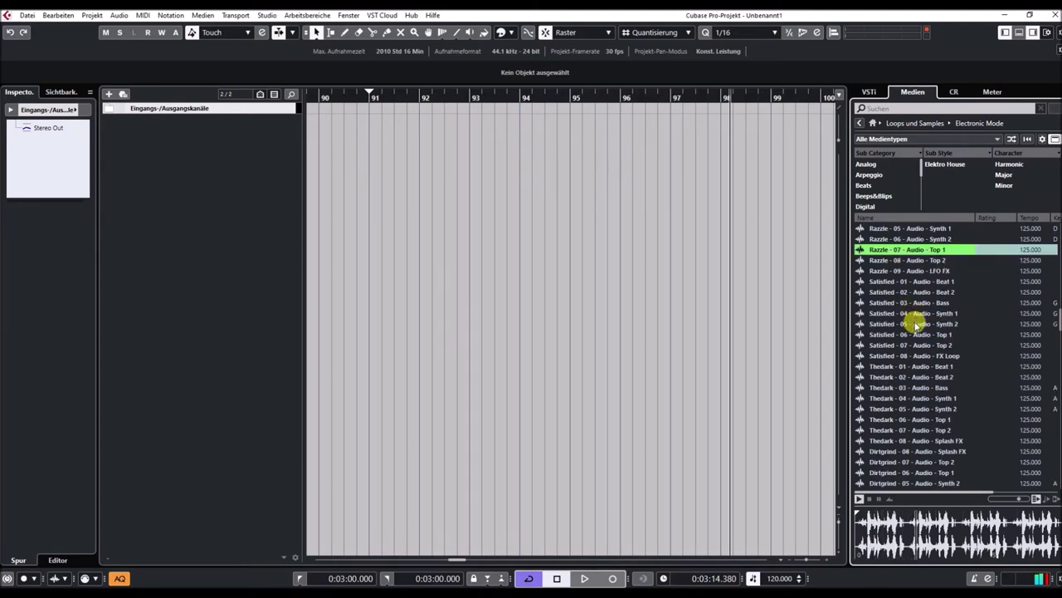
left_click(914, 323)
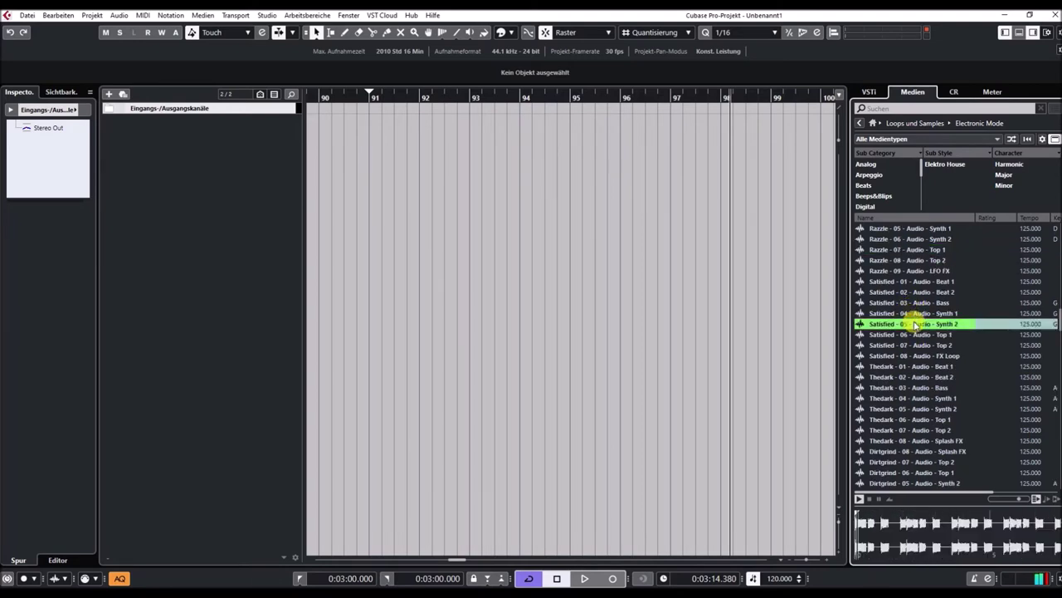
scroll(914, 324, "down", 4)
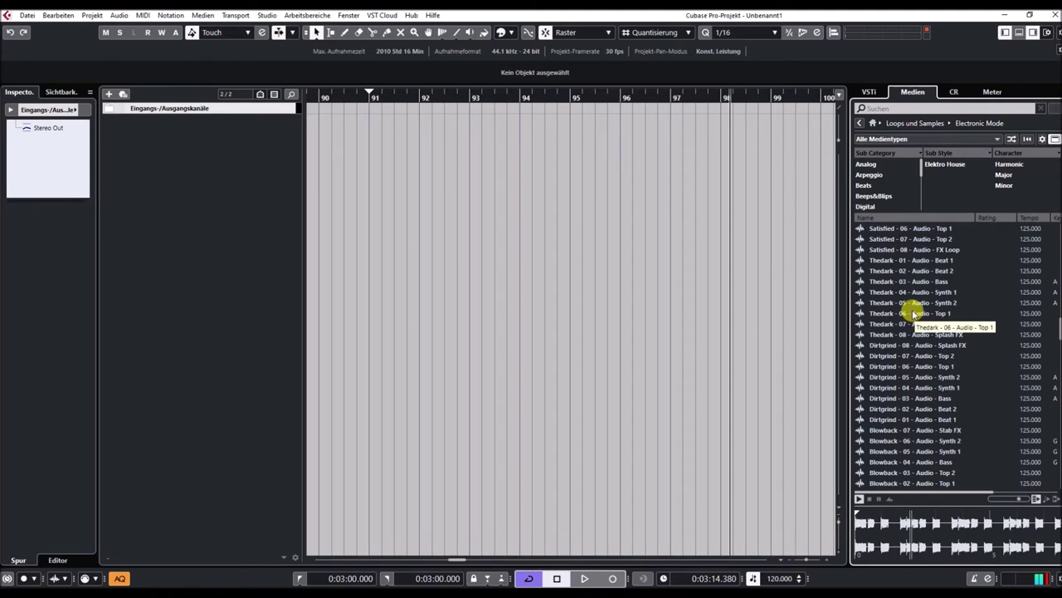
left_click(913, 313)
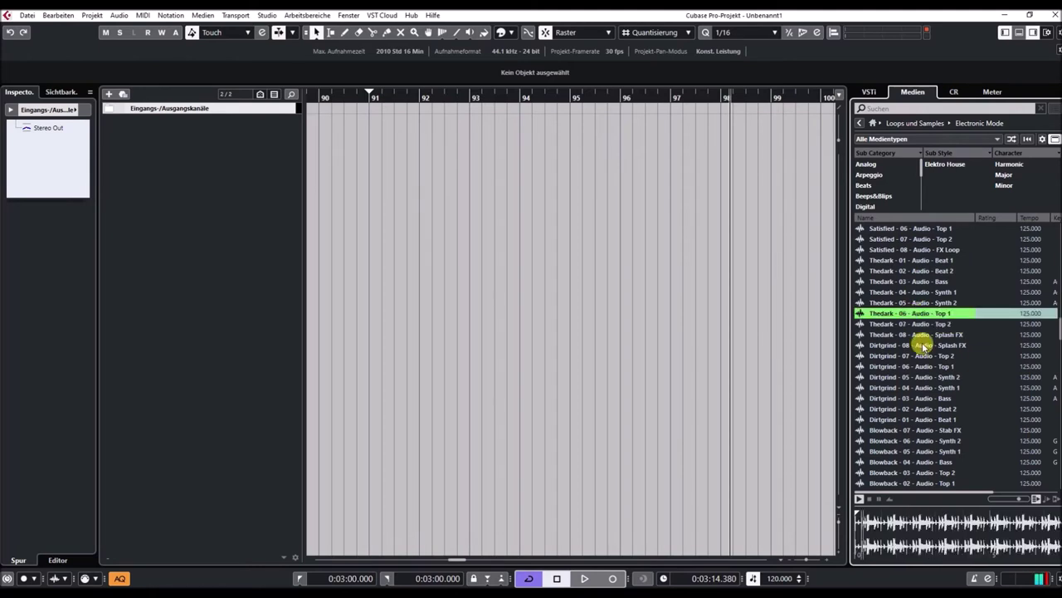
Audition the Dirtgrind loops Beat 2 and Synth 2, followed by Blowback Top 2.
scroll(921, 345, "down", 3)
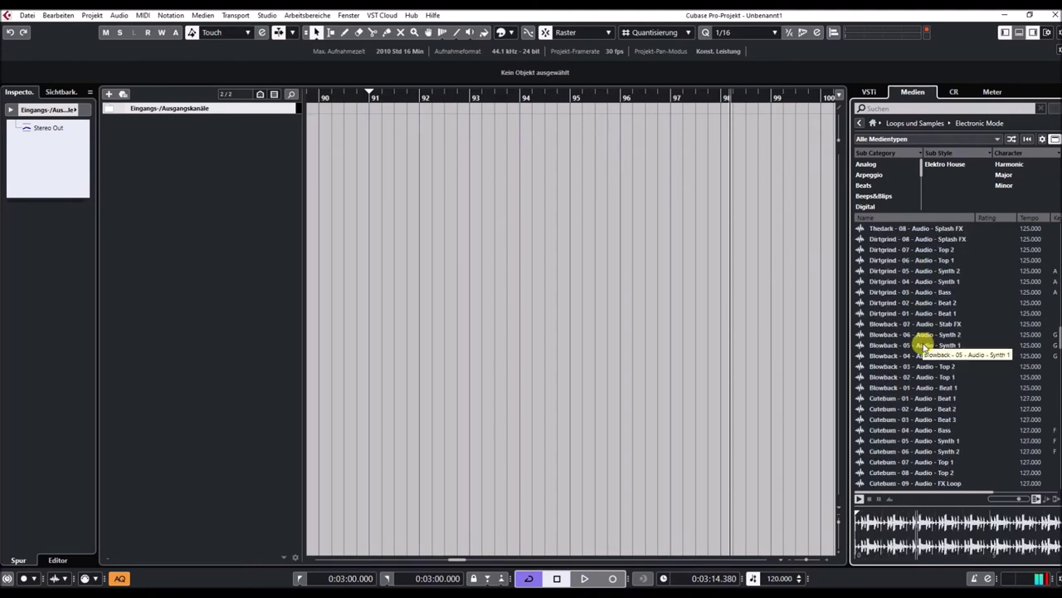
left_click(910, 303)
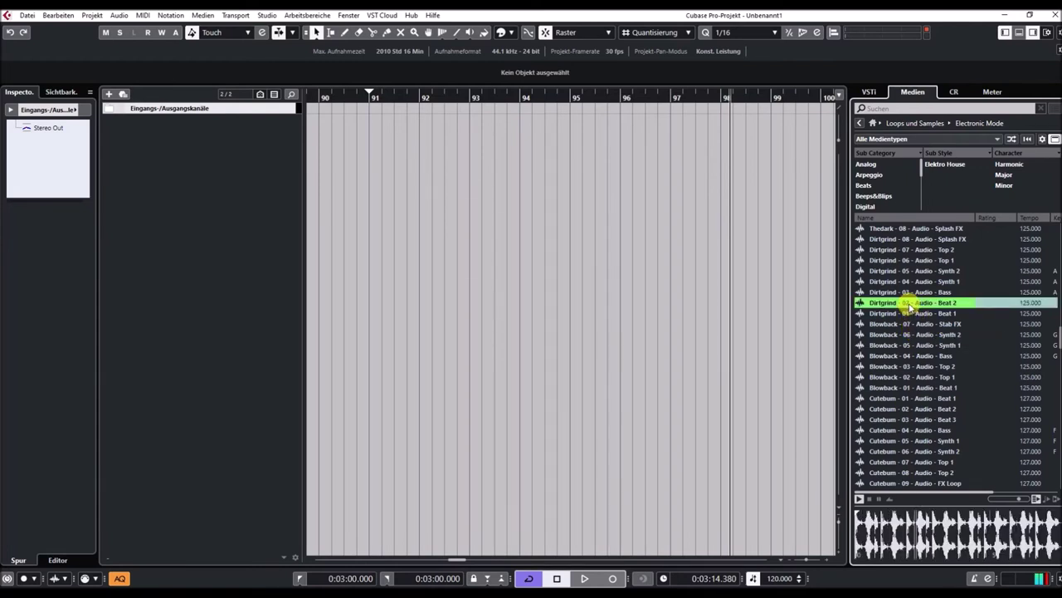
left_click(907, 271)
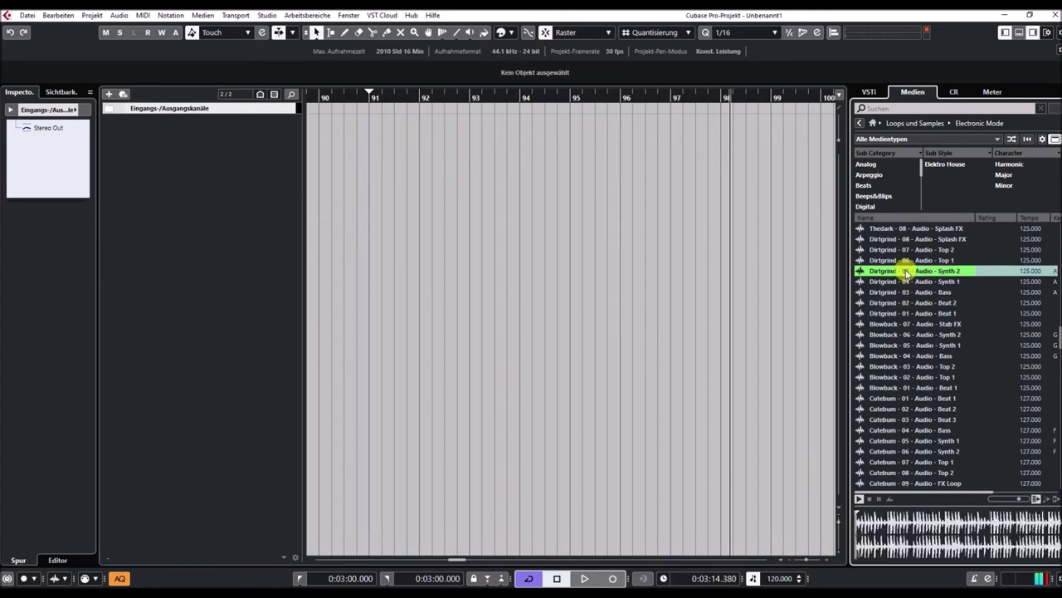
left_click(914, 345)
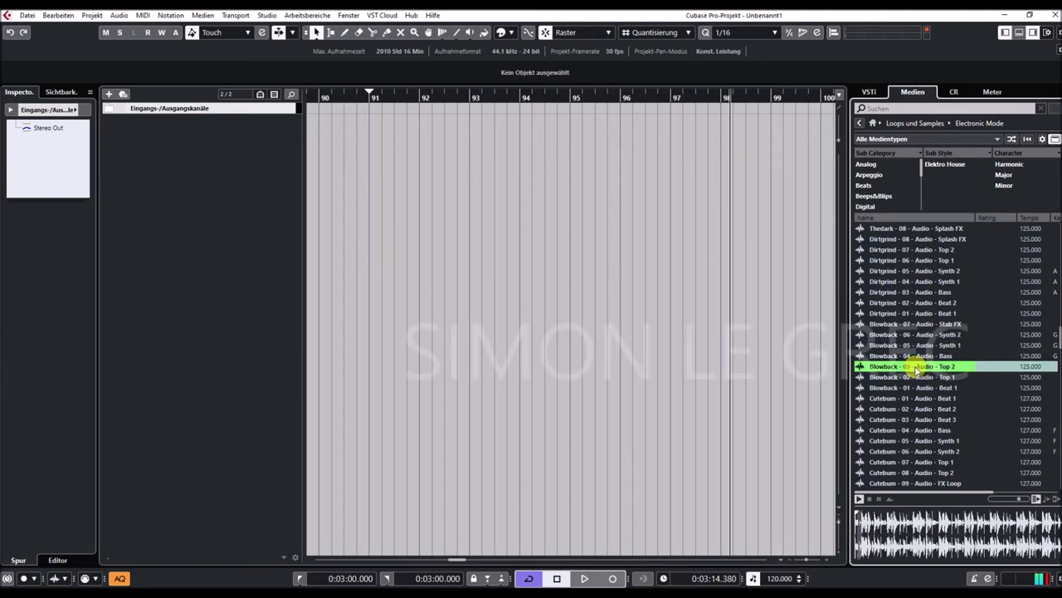
Audition the Cutebum loops Synth 1 and Top 2, followed by the Haunted loops Beat 1 and Synth 1.
scroll(913, 369, "down", 3)
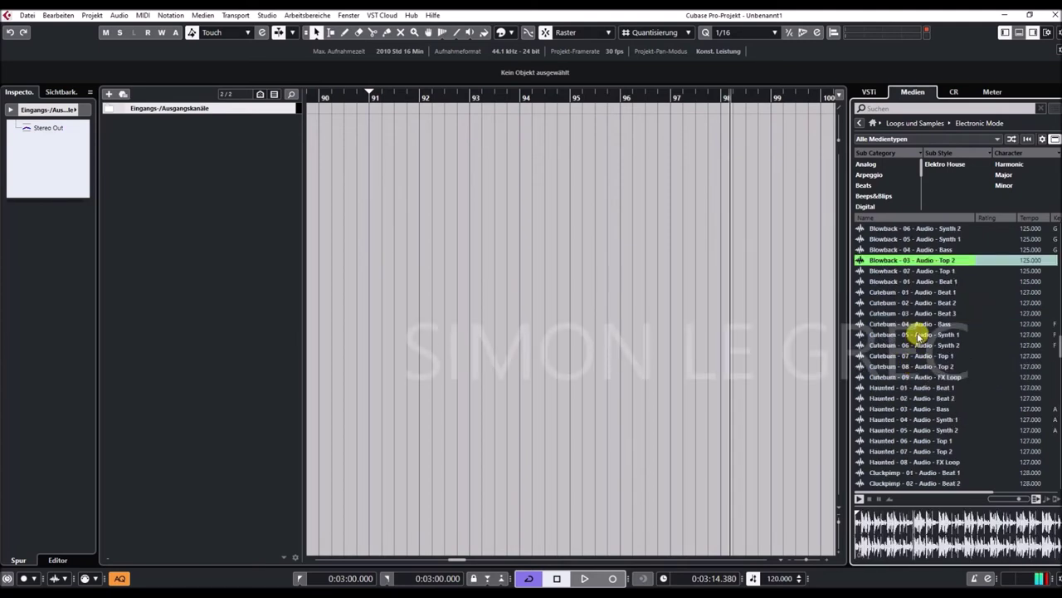
left_click(915, 335)
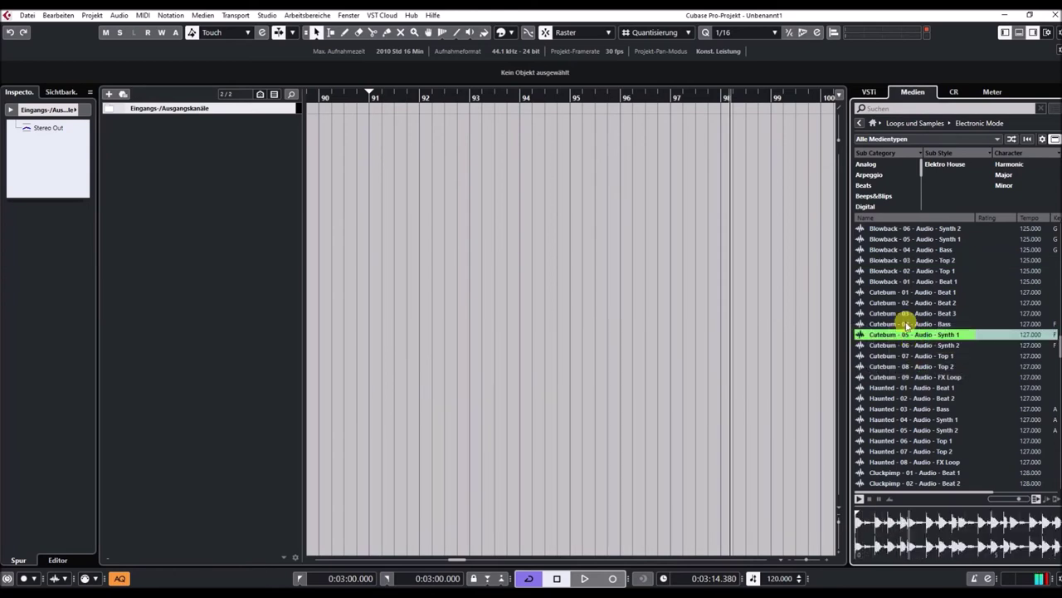
left_click(929, 366)
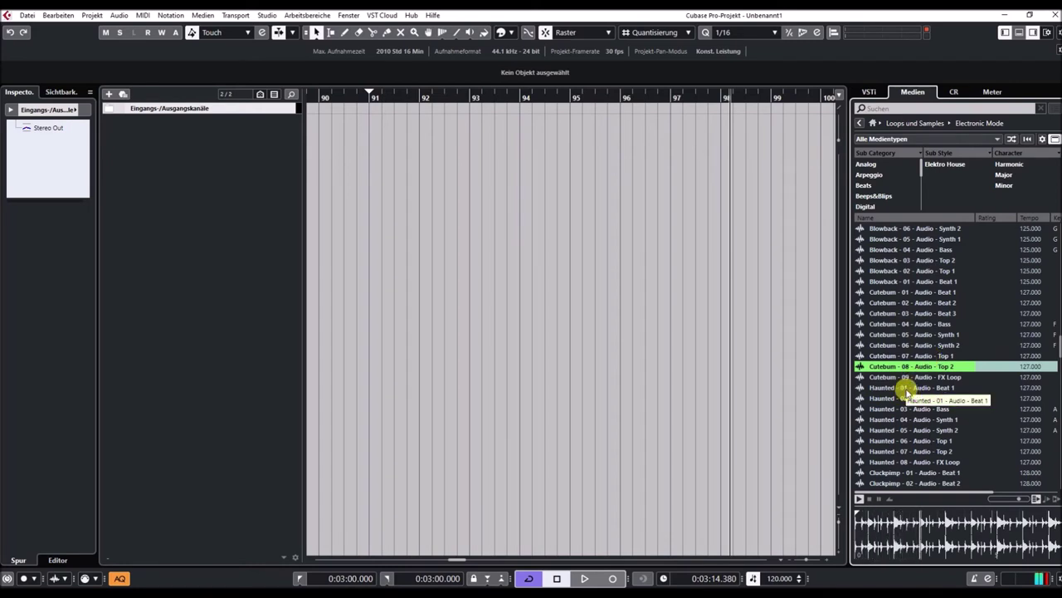
left_click(907, 388)
scroll(917, 387, "down", 3)
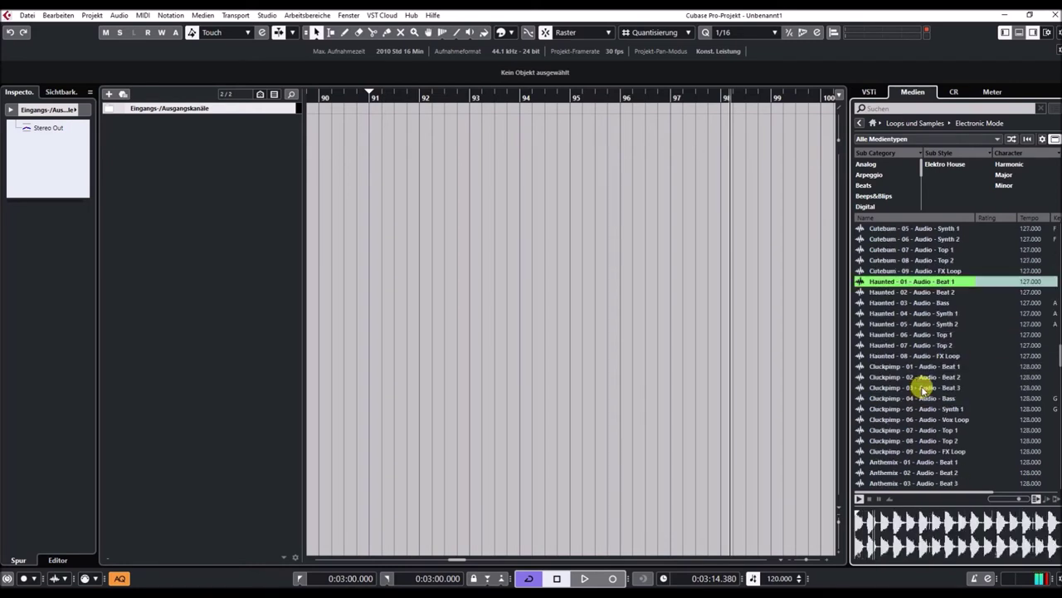
left_click(913, 315)
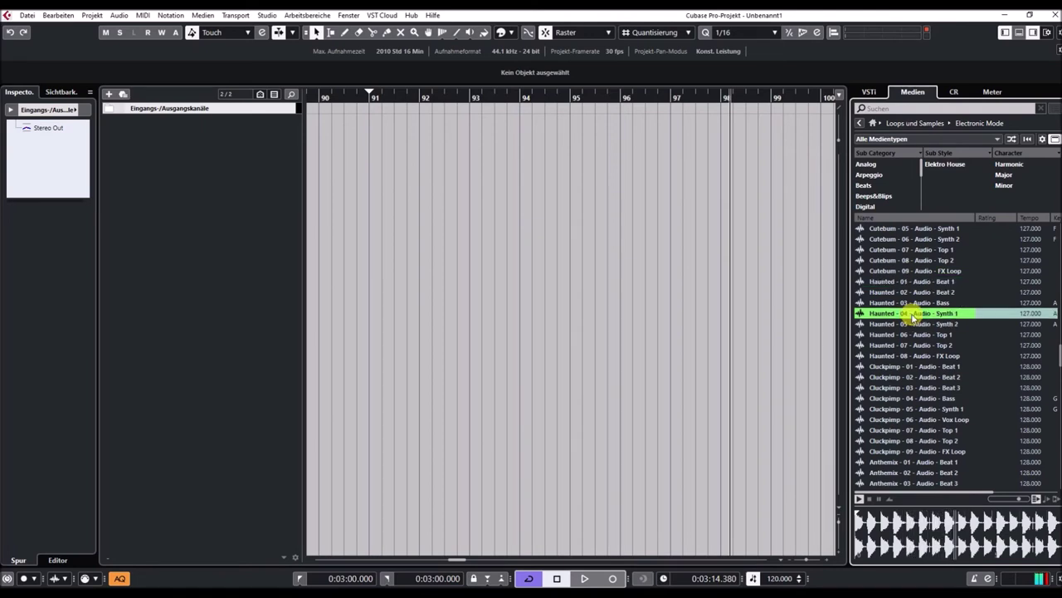
Audition the Cluckpimp loops Beat 1, Synth 1 and Top 1.
left_click(918, 367)
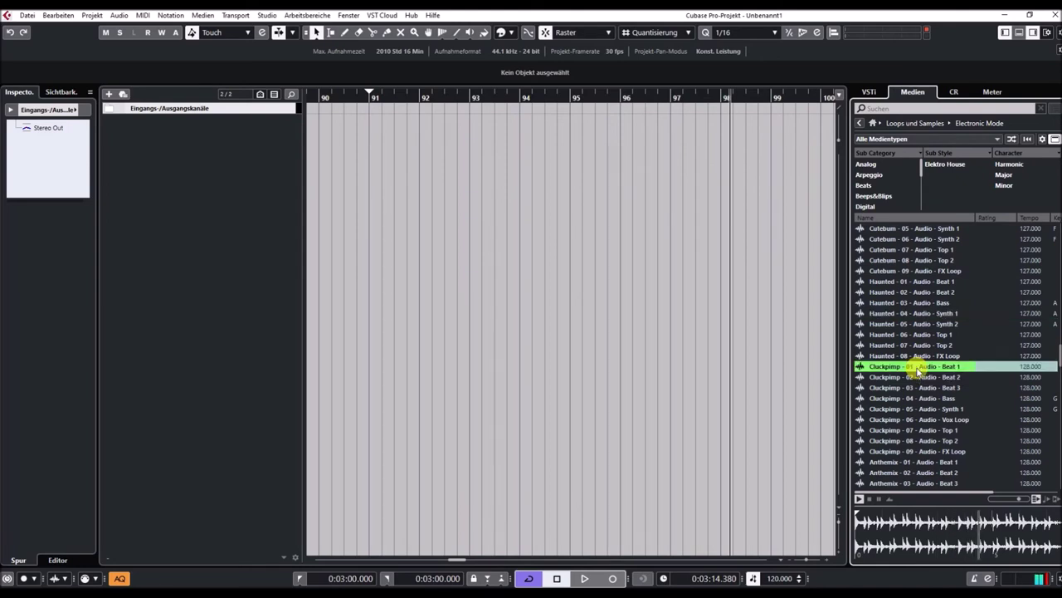
scroll(918, 368, "down", 2)
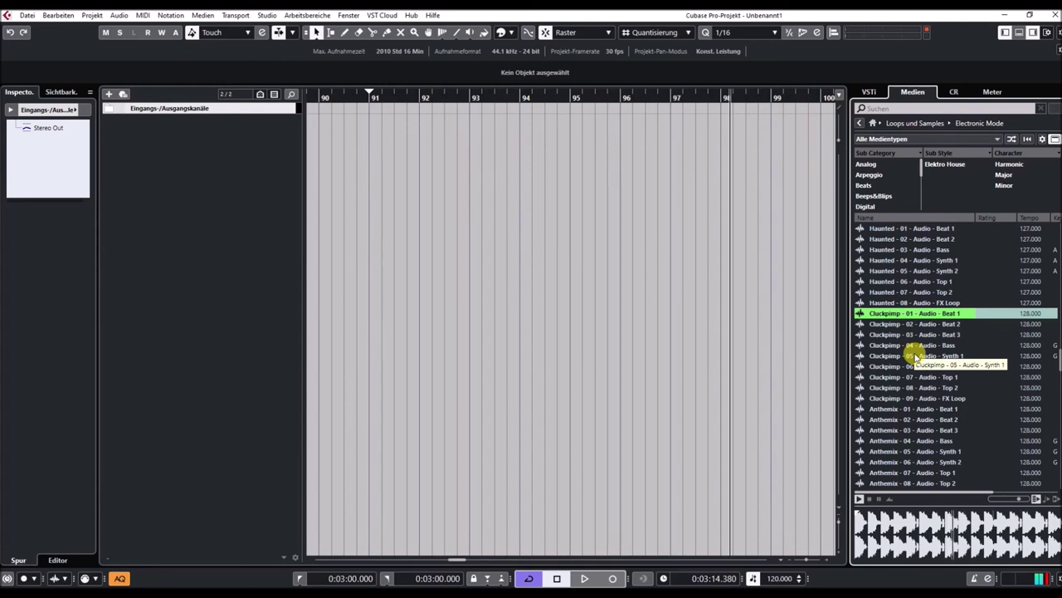
left_click(917, 356)
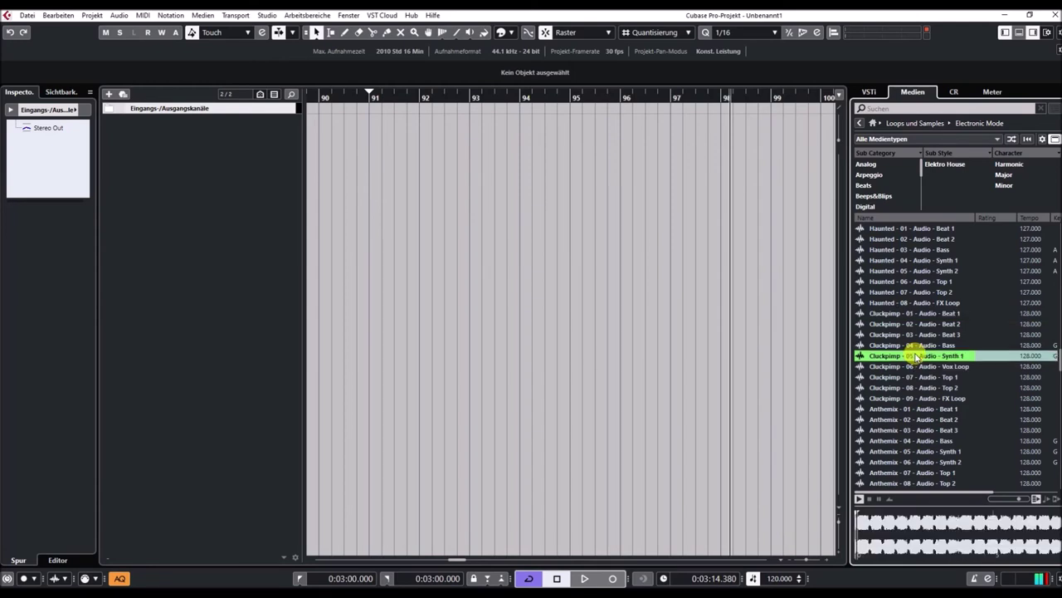
scroll(913, 354, "down", 2)
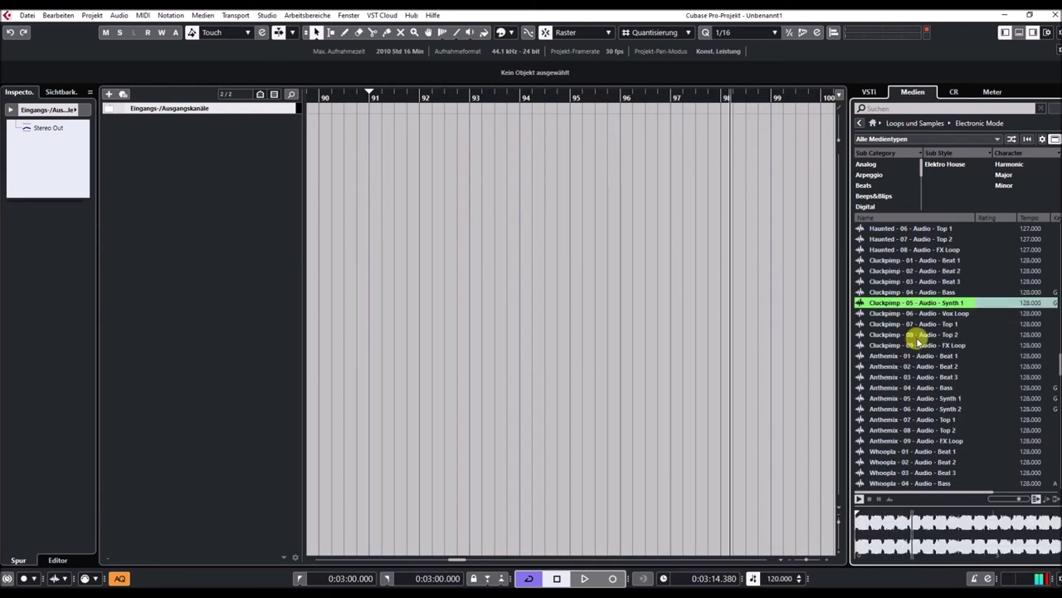
left_click(917, 325)
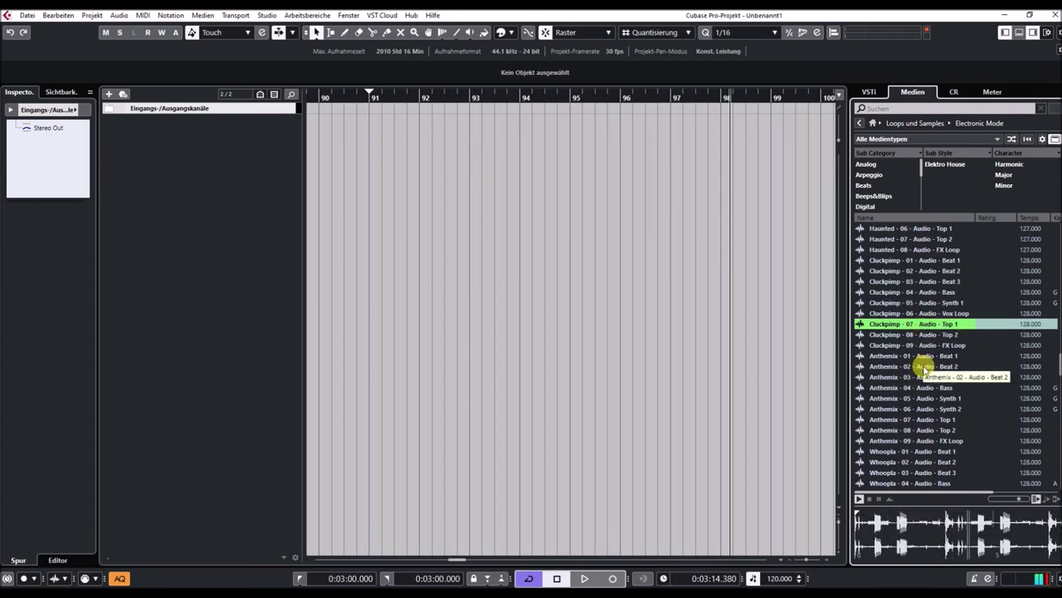
Audition the Anthemix loops Beat 2 and Top 1, followed by Whoopla Synth 1.
left_click(924, 369)
scroll(922, 365, "down", 3)
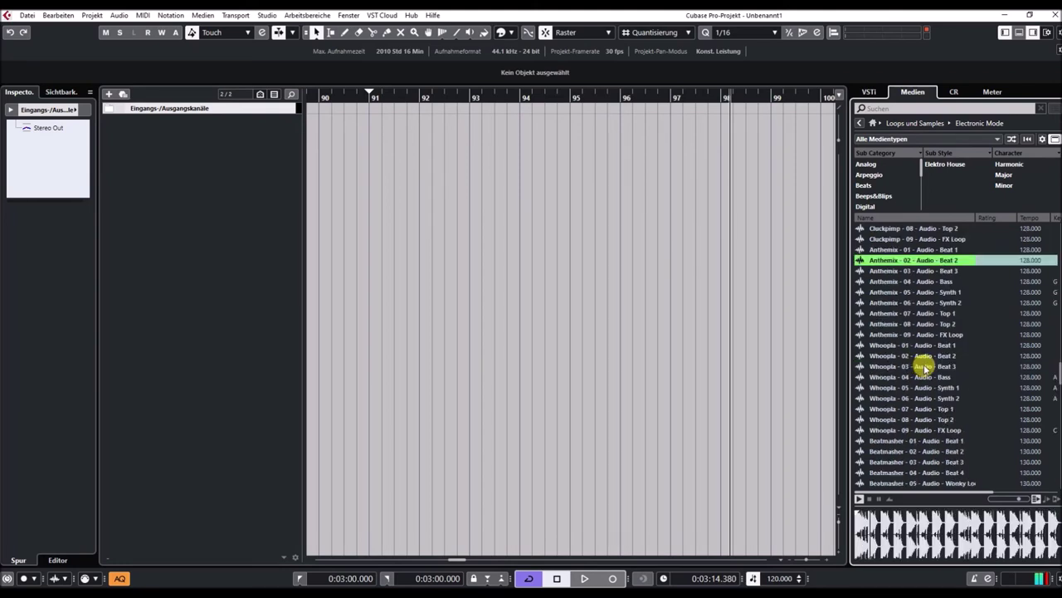
left_click(915, 315)
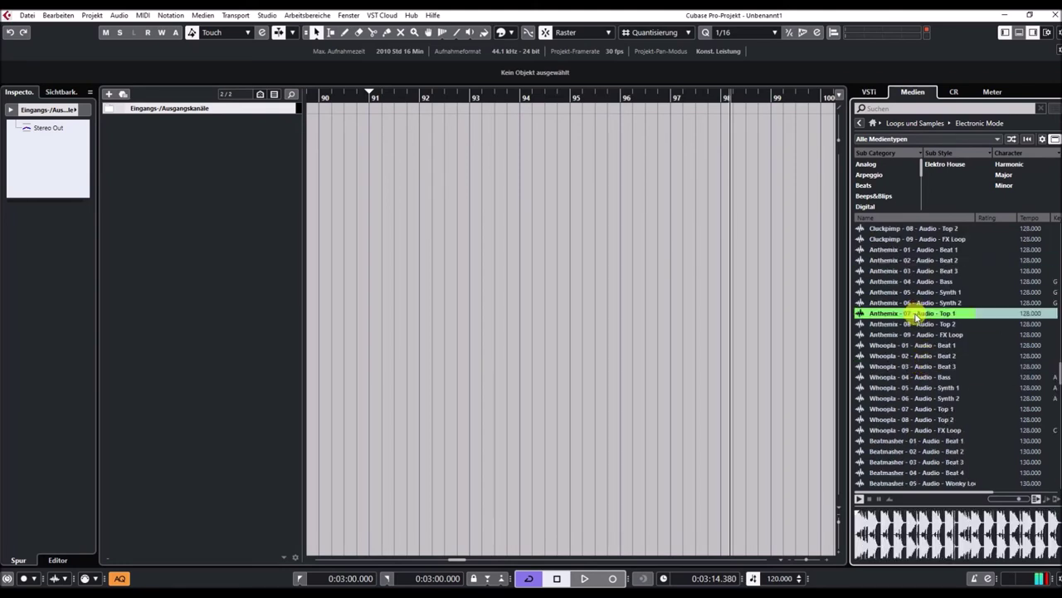
left_click(906, 388)
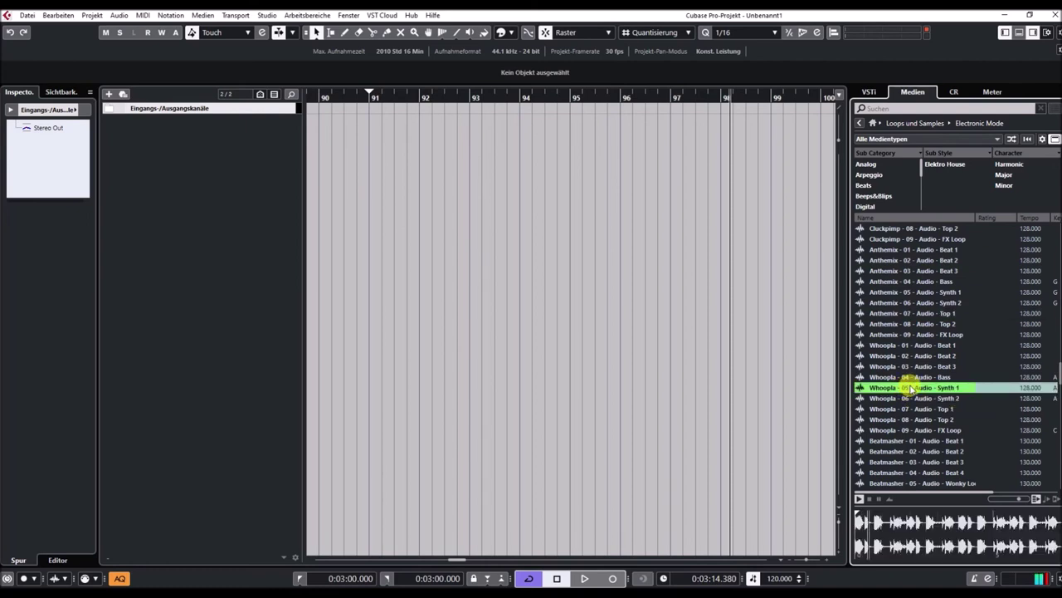
Audition the loops Beatmasher Beat 1, Beatmasher 08 Vocal Loop, Bleepcheese Top 2 and Breaky Beat 2.
scroll(922, 378, "down", 3)
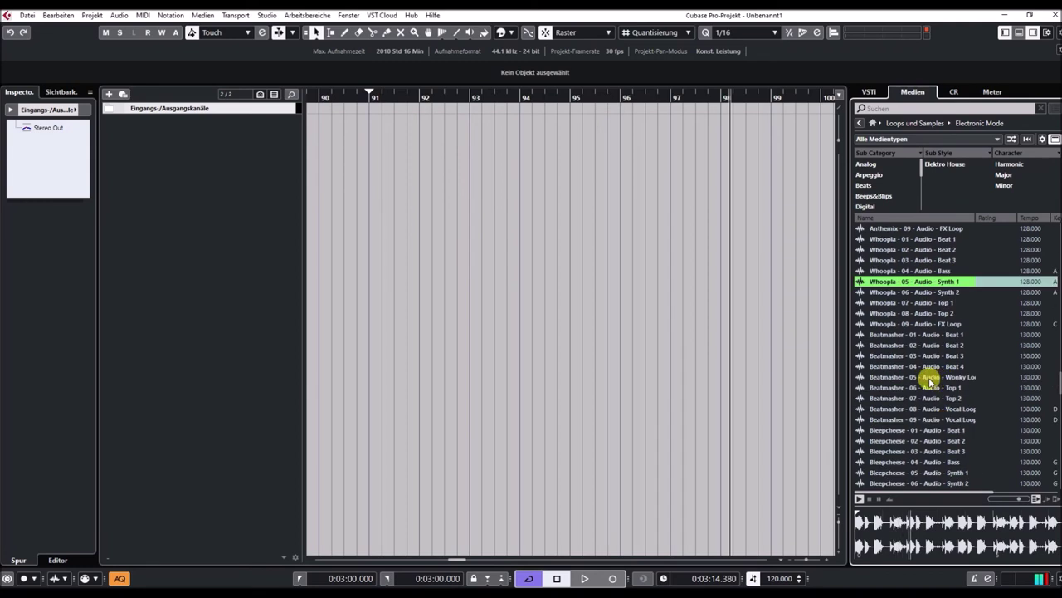
left_click(917, 335)
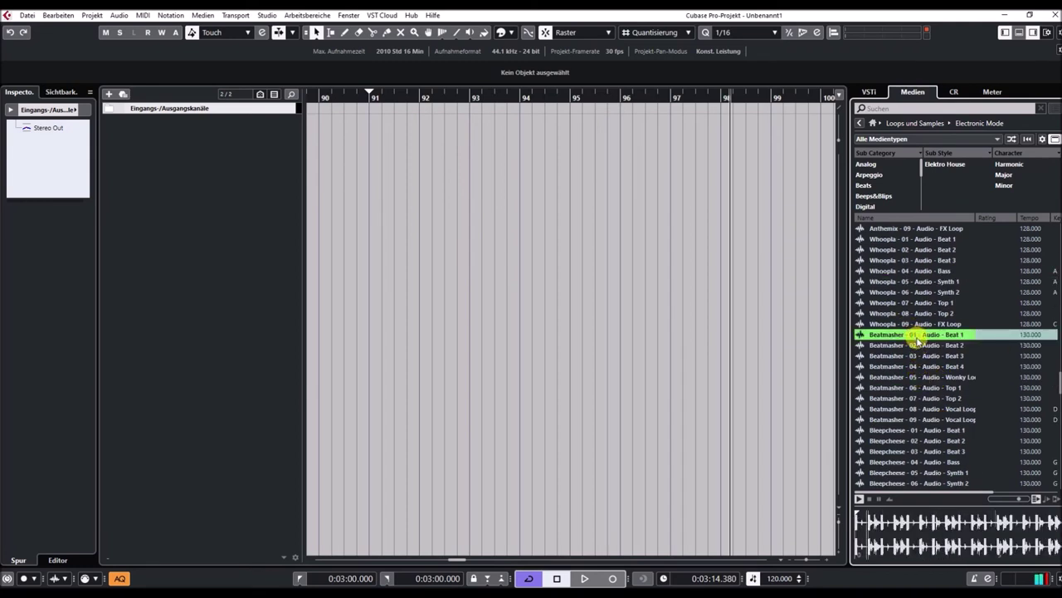
left_click(924, 411)
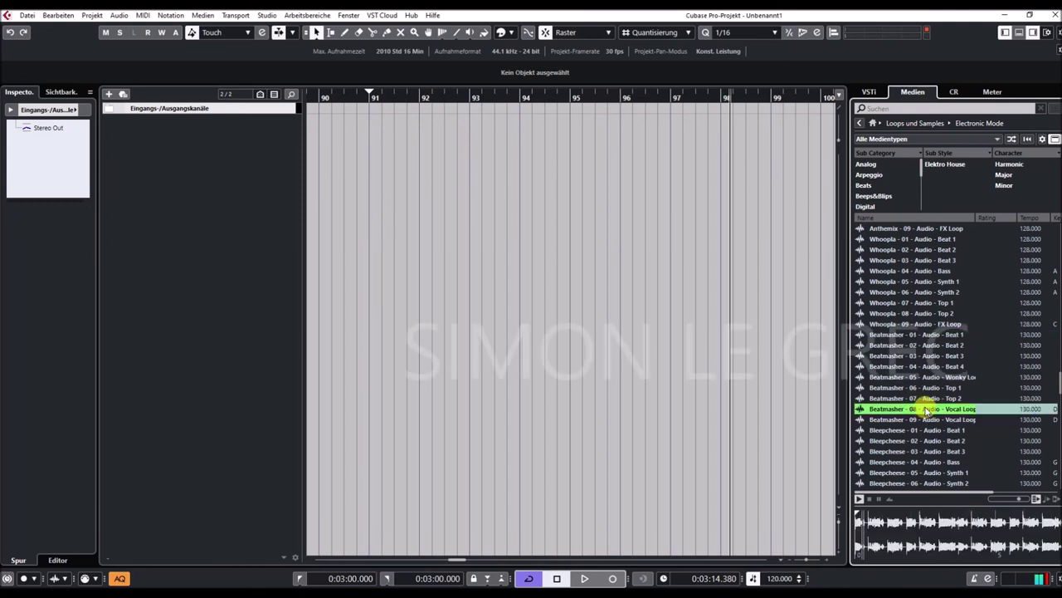
scroll(925, 407, "down", 5)
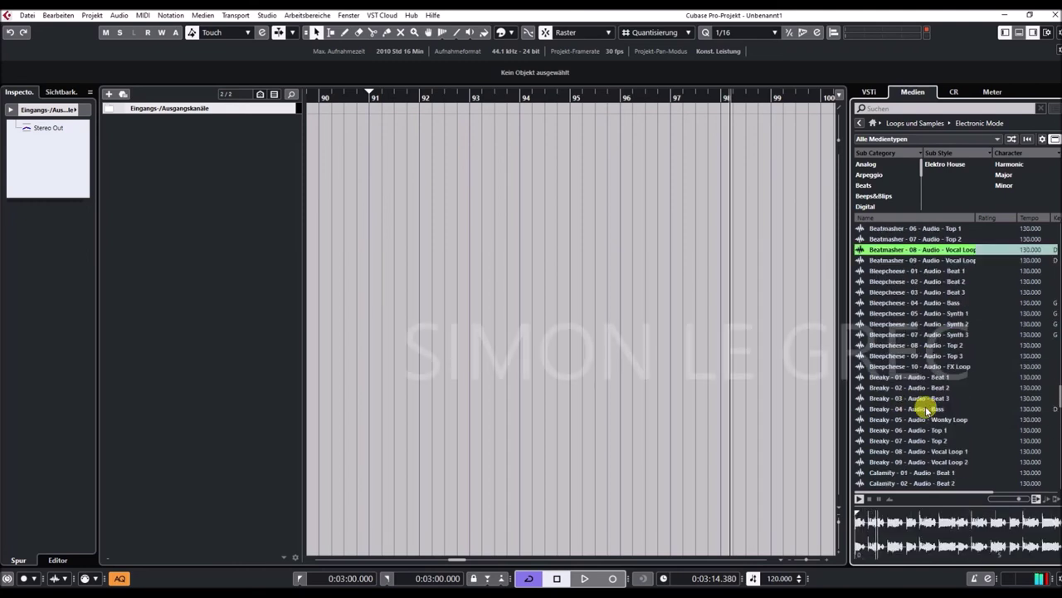
left_click(918, 347)
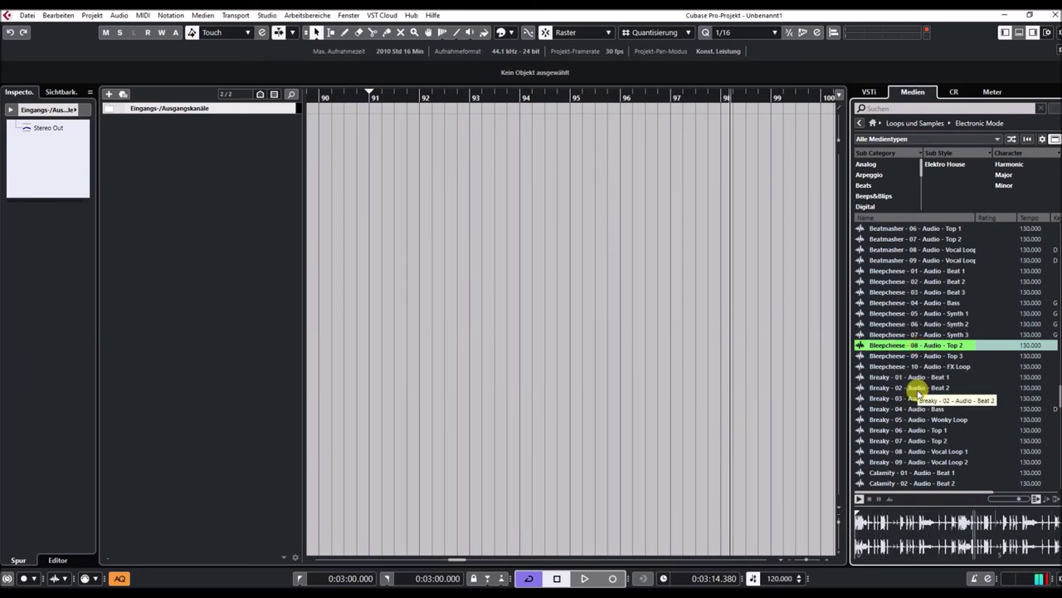
left_click(917, 387)
scroll(917, 394, "down", 3)
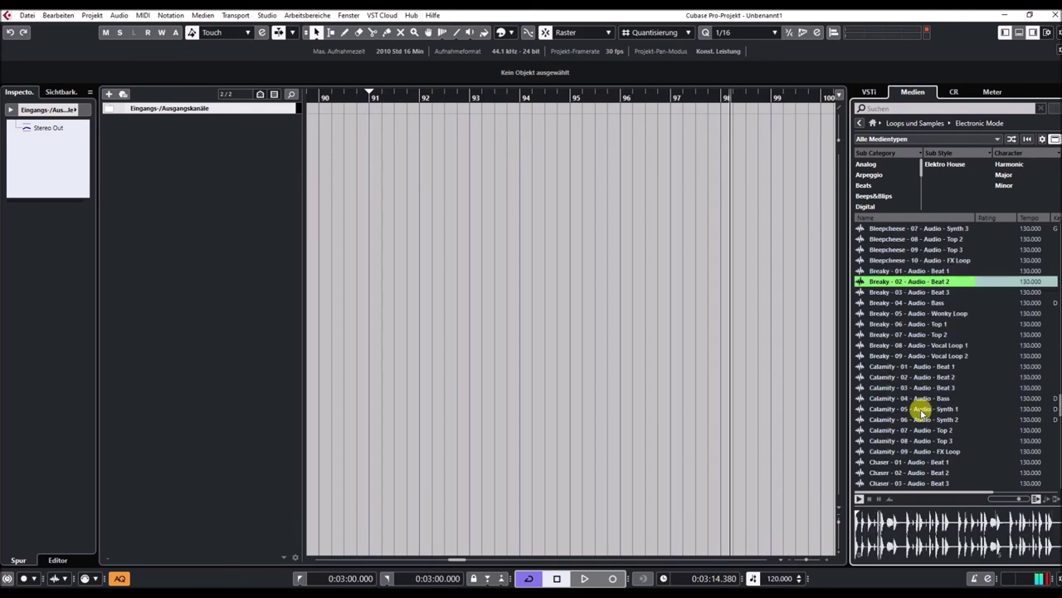
Audition the Calamity loops Beat 1 and Top 3, followed by Chaser Synth 2.
left_click(916, 367)
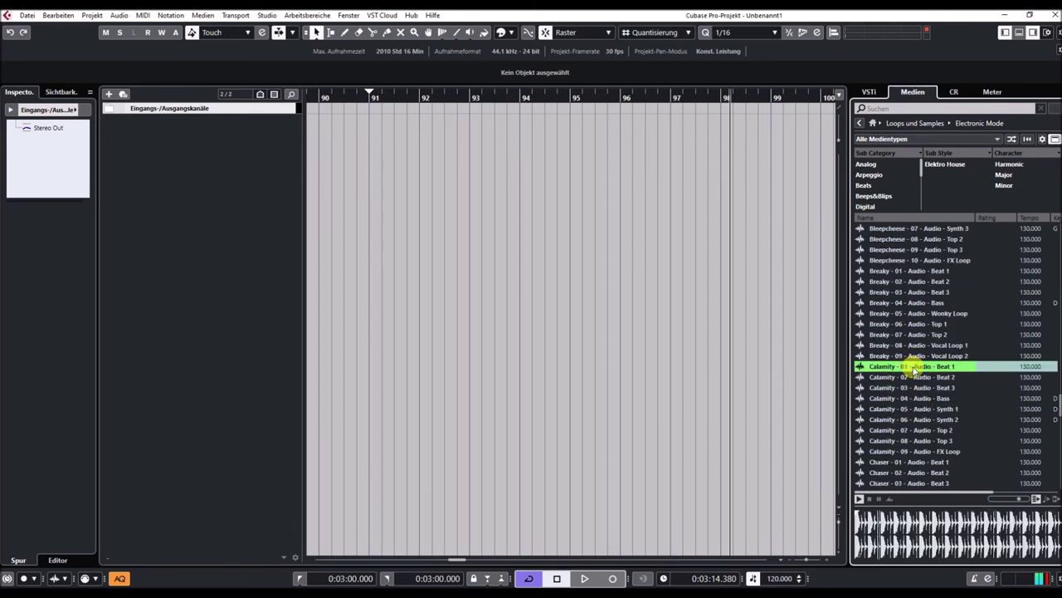
scroll(913, 367, "down", 3)
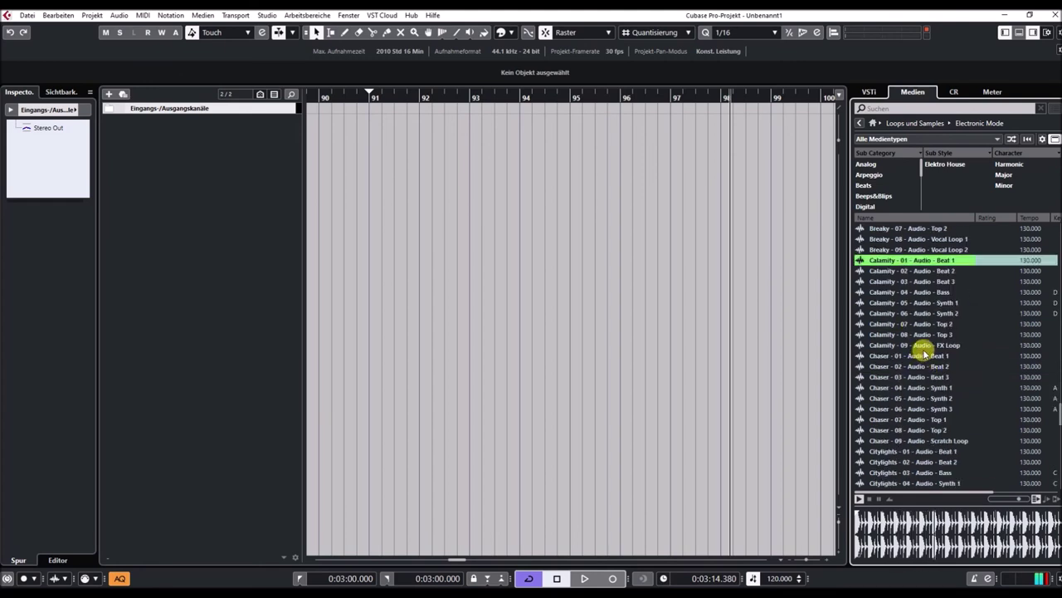
left_click(930, 335)
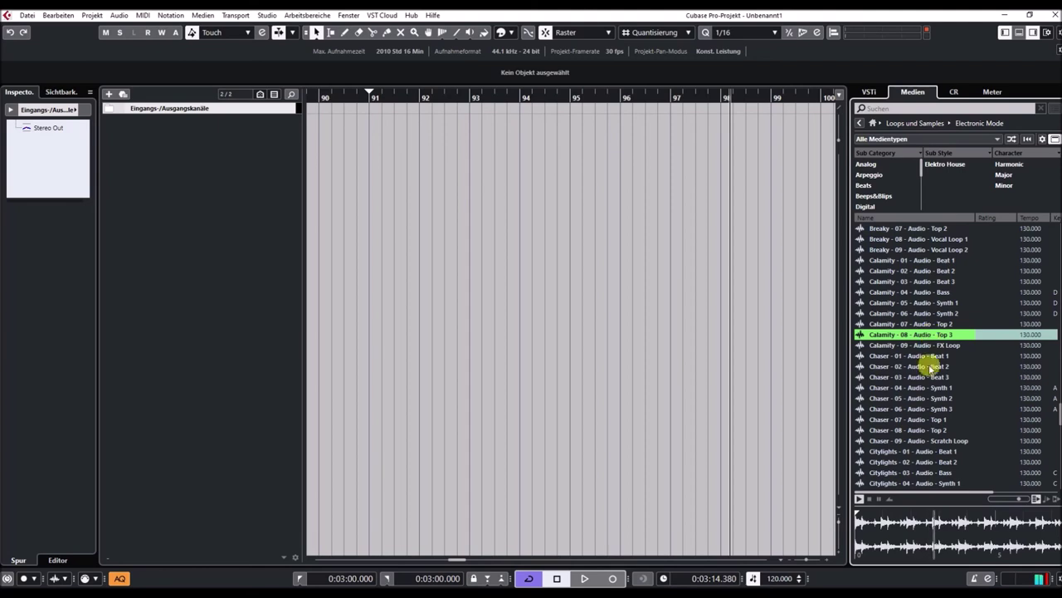
left_click(927, 400)
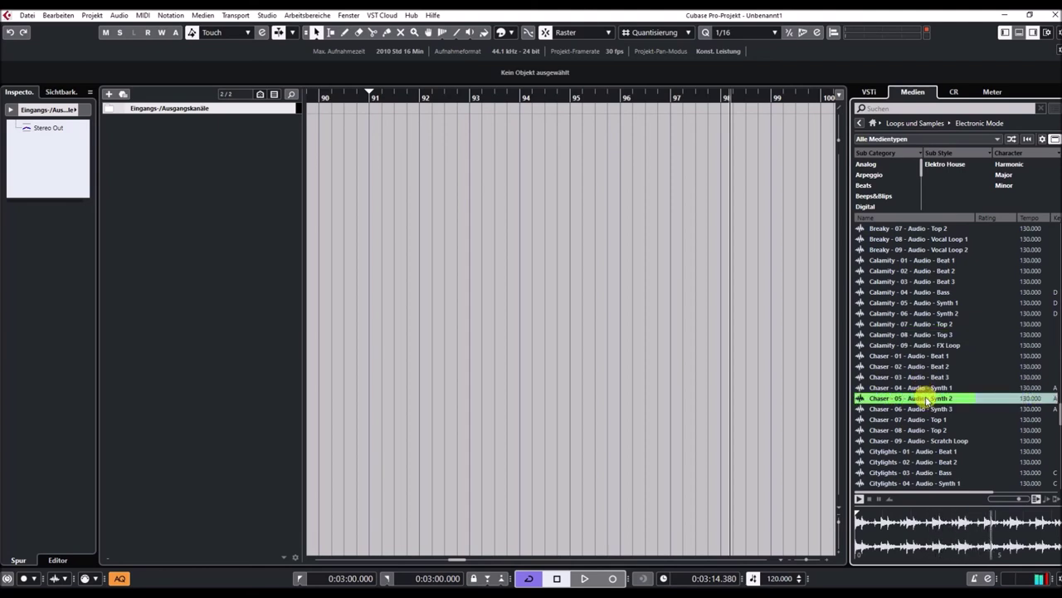
Audition the Citylights loops Synth 1 and FX Loop, followed by the Dreampipes loops Top 1 and Vocal Loop.
scroll(927, 399, "down", 3)
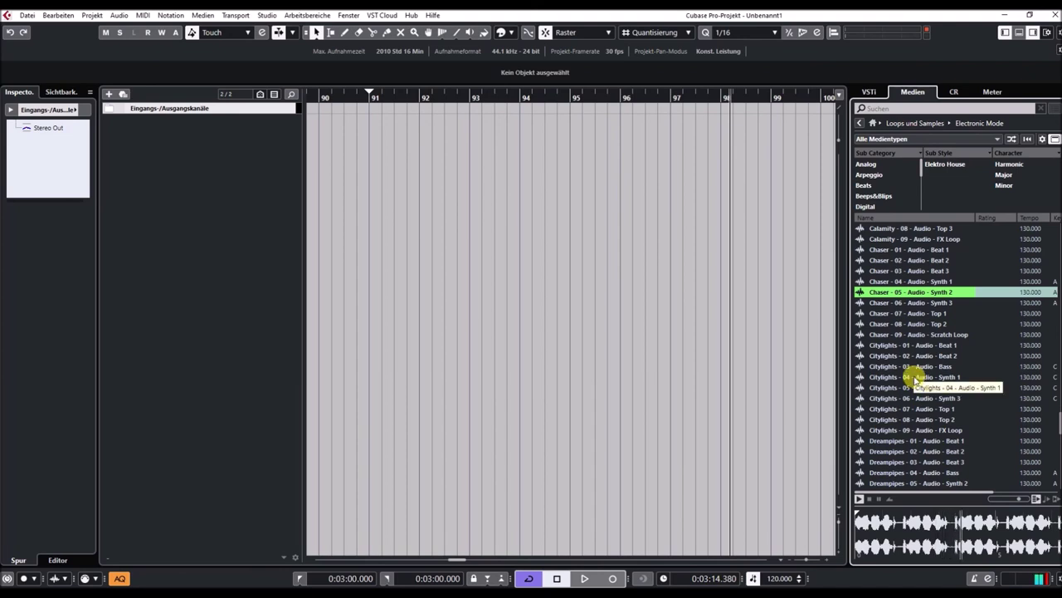
left_click(913, 379)
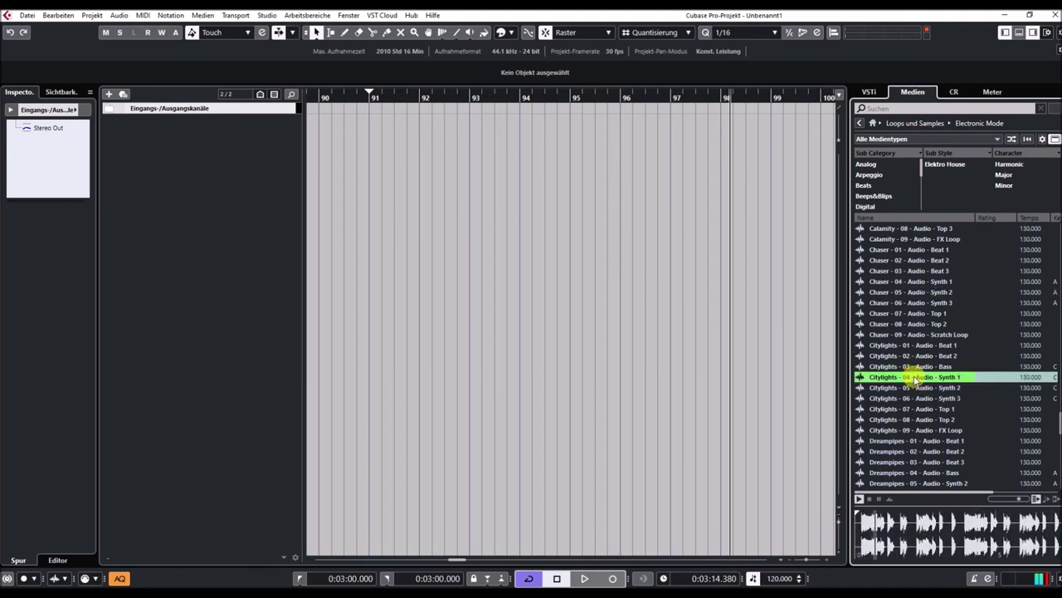
left_click(901, 430)
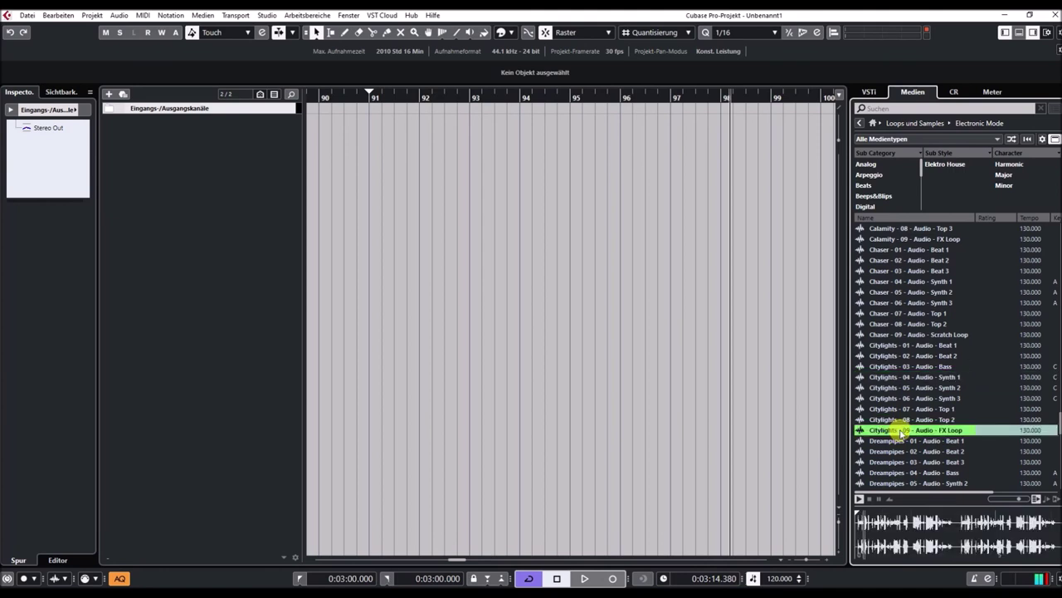
scroll(900, 428, "down", 3)
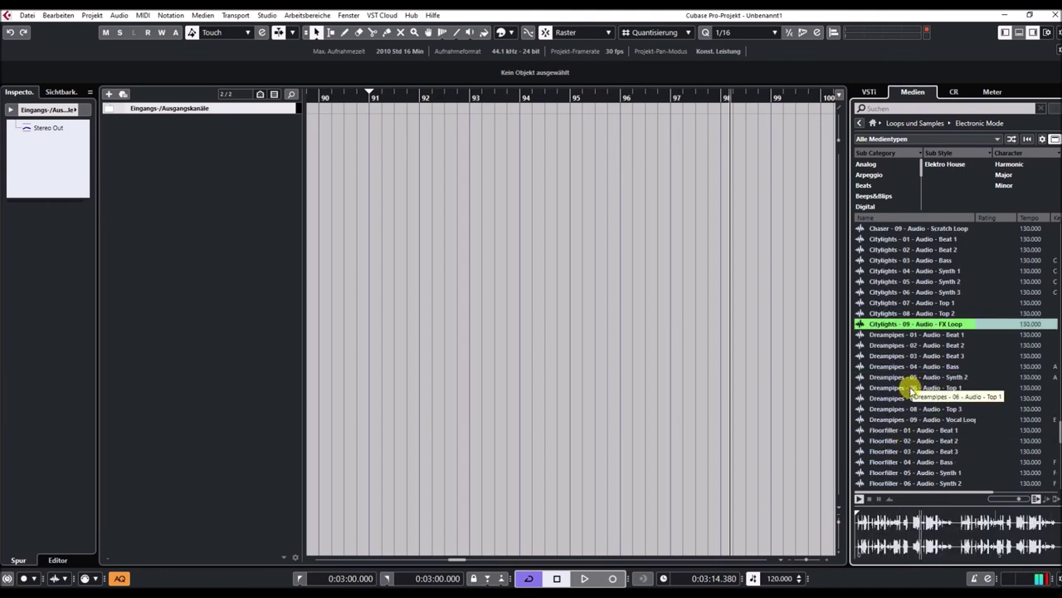
left_click(911, 388)
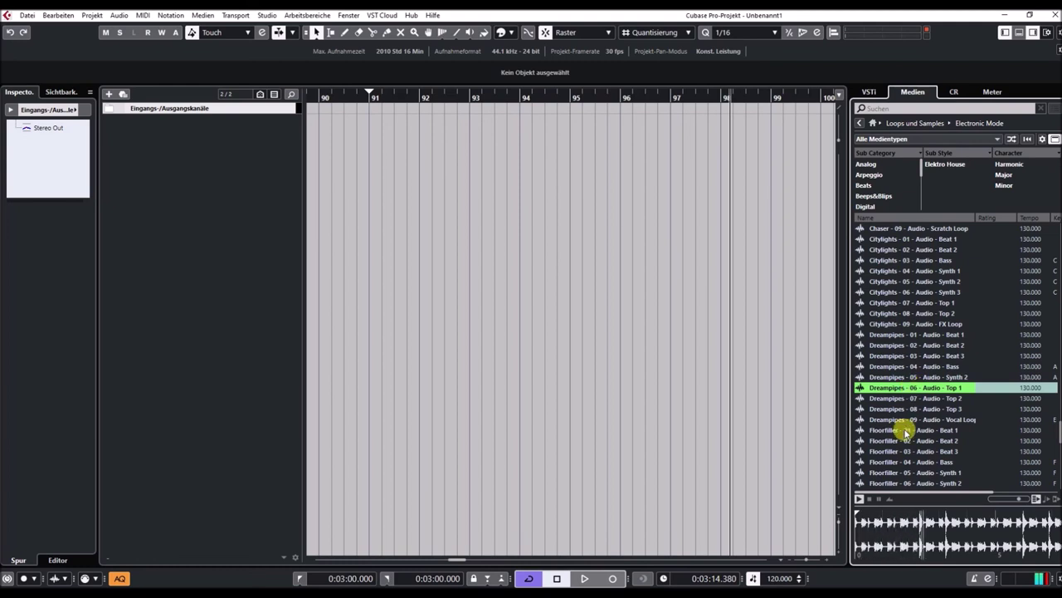
left_click(904, 419)
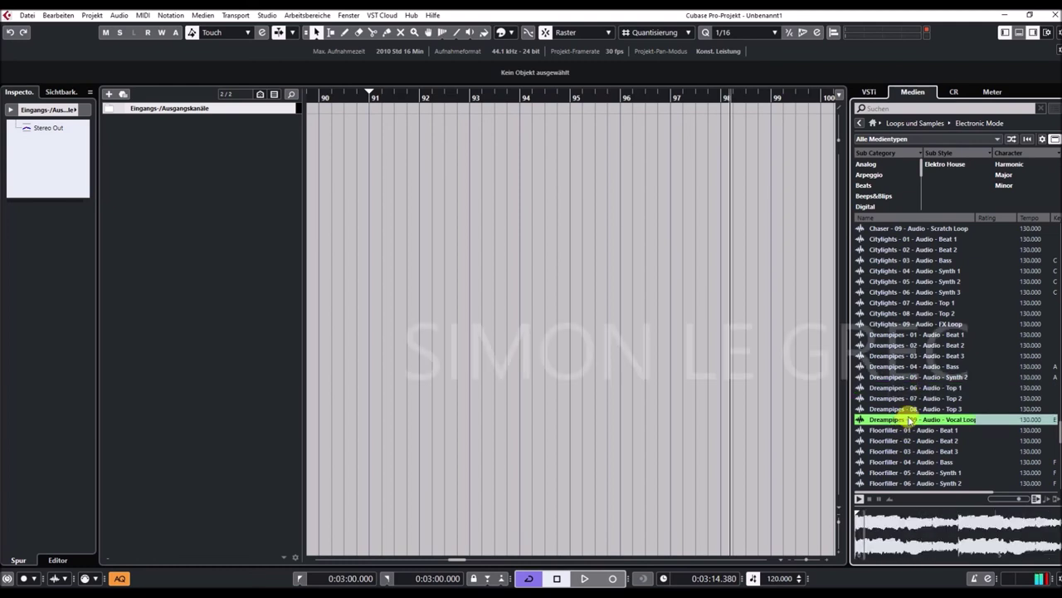
Audition the Floorfiller loops Beat 3 and Synth 3, and stop the preview playback.
scroll(906, 406, "down", 2)
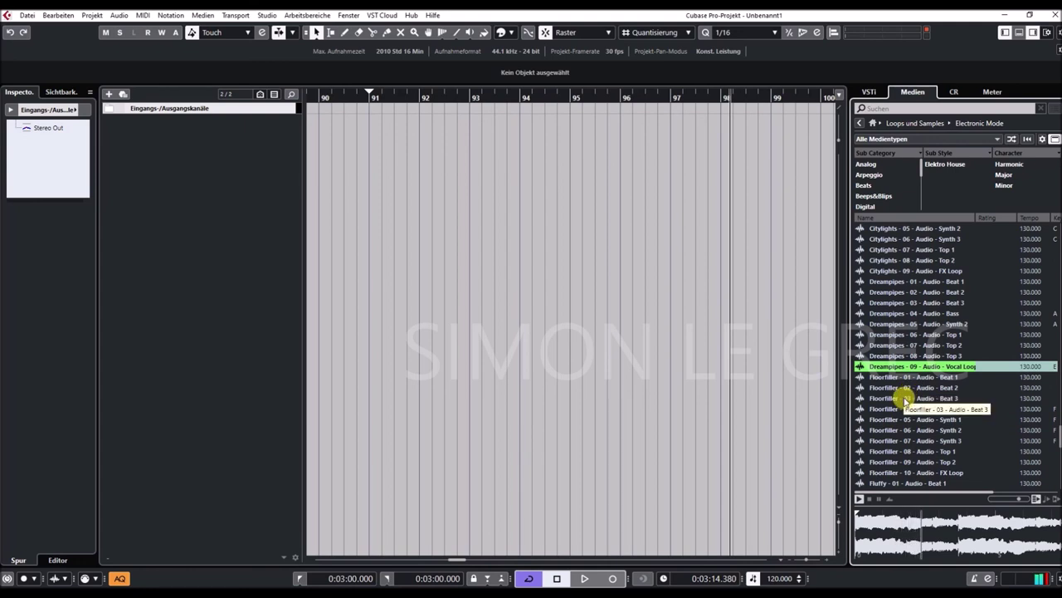
left_click(905, 399)
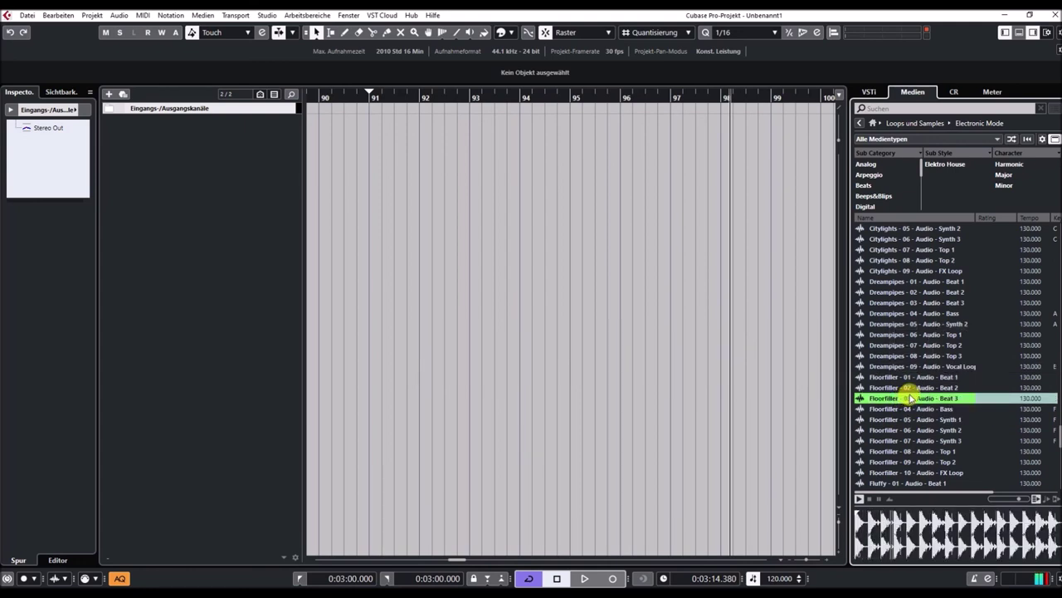
left_click(914, 441)
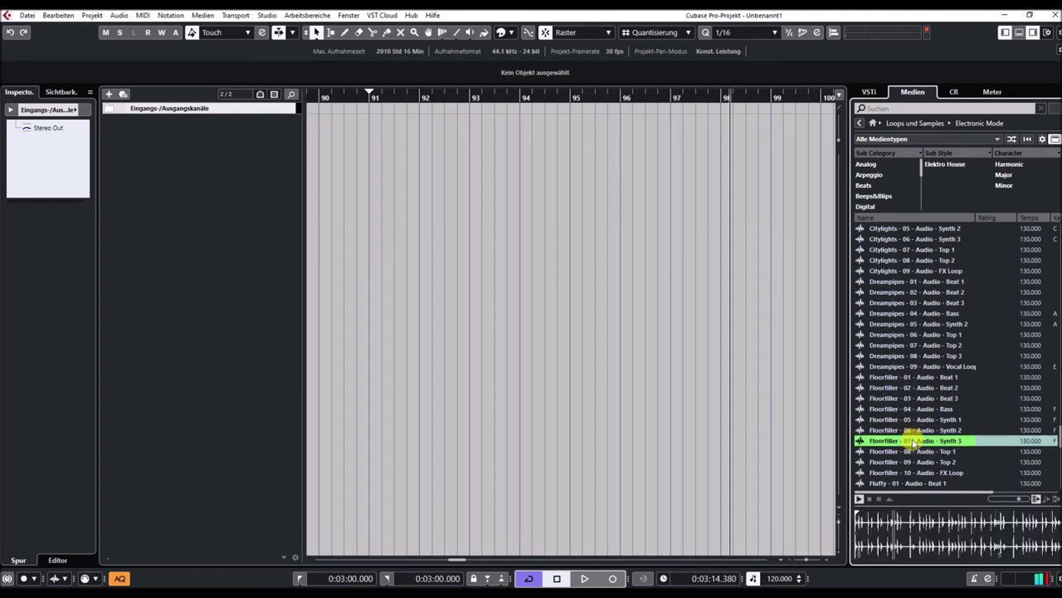
left_click(868, 498)
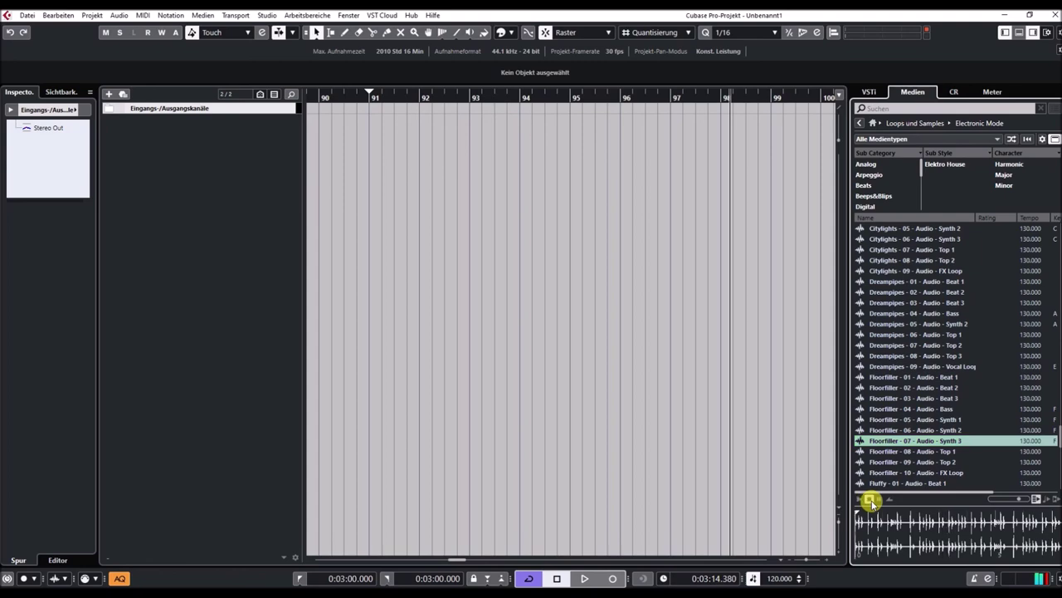